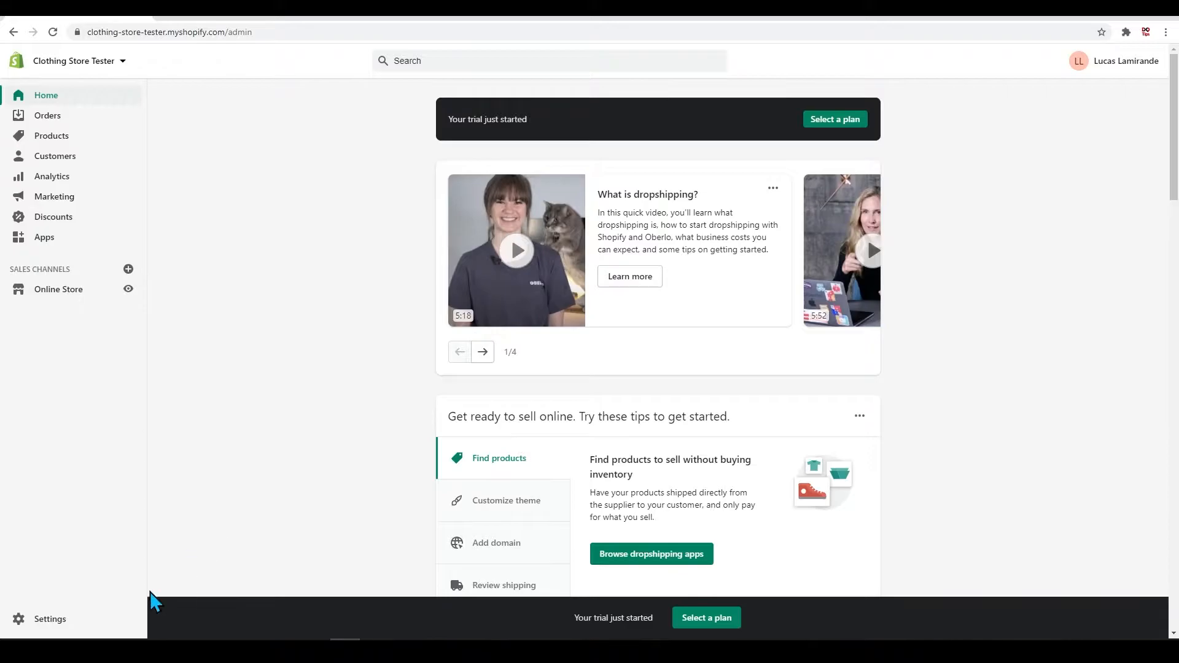
Step: Open the store's Shipping and delivery settings and review the sections from shipping rates and local delivery down to custom order fulfillment
left_click(72, 620)
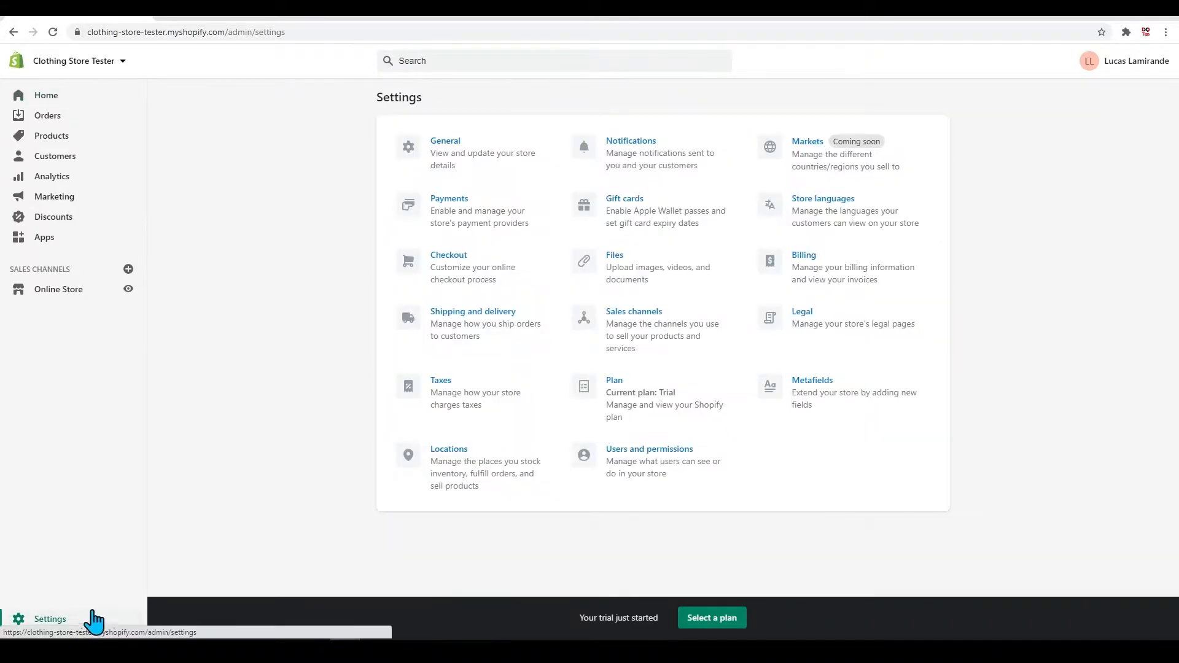
left_click(492, 325)
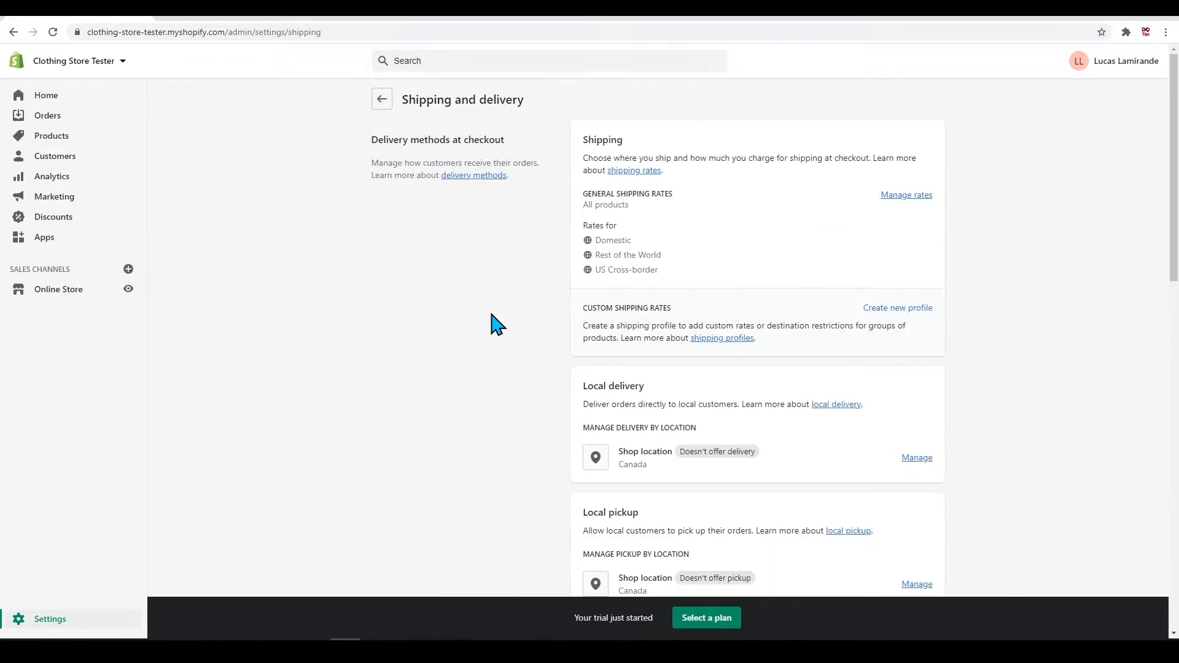
scroll(734, 310, "down", 2)
scroll(733, 311, "up", 2)
scroll(734, 310, "down", 2)
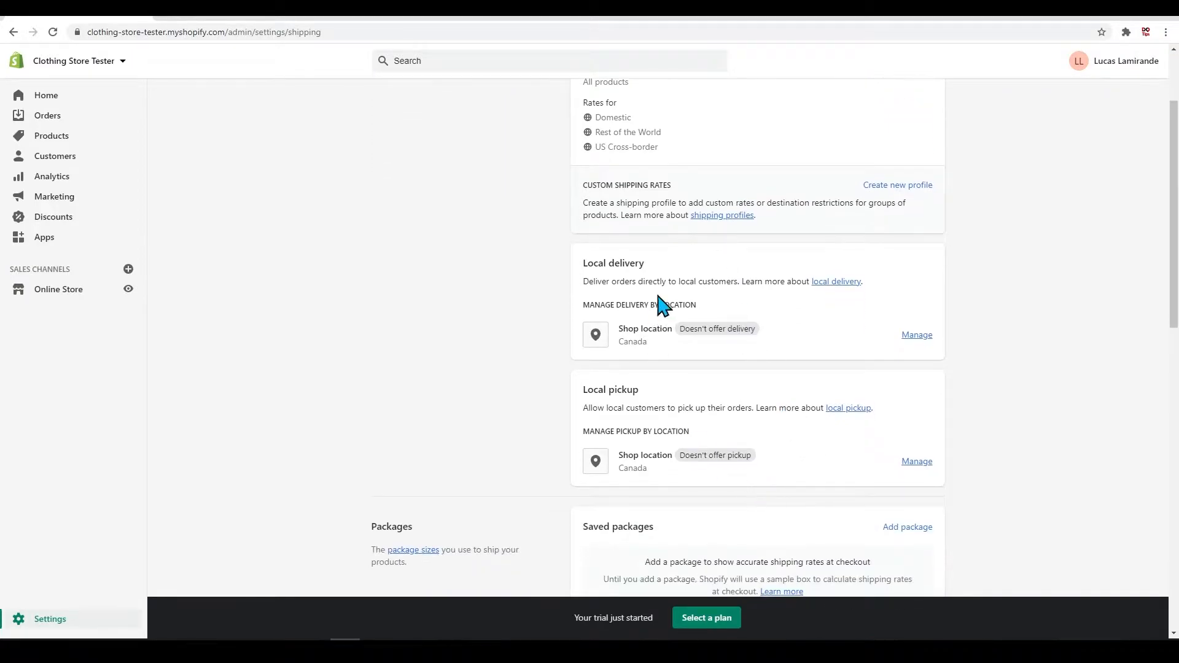
scroll(811, 454, "up", 1)
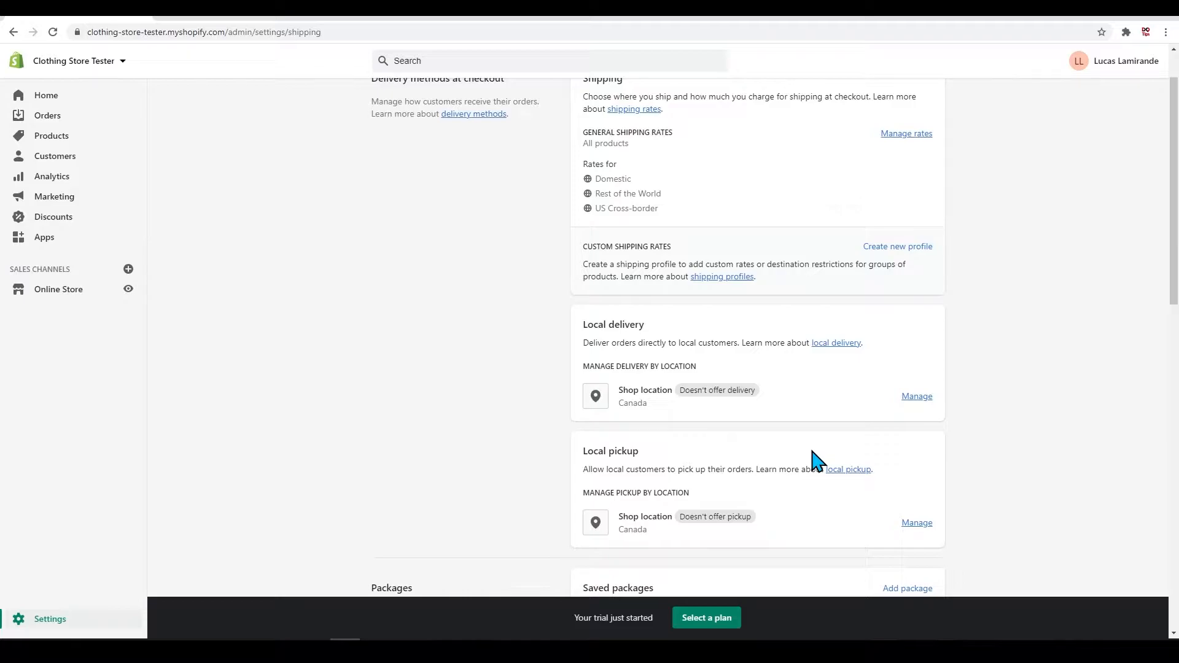
scroll(817, 460, "down", 5)
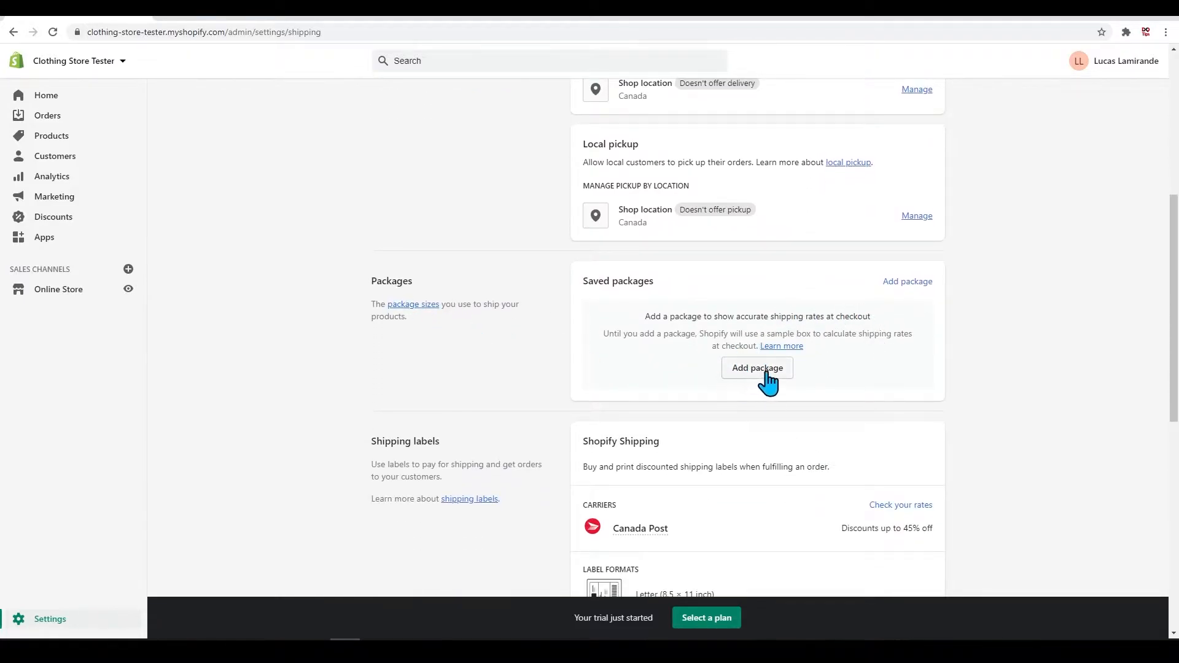
scroll(753, 474, "down", 3)
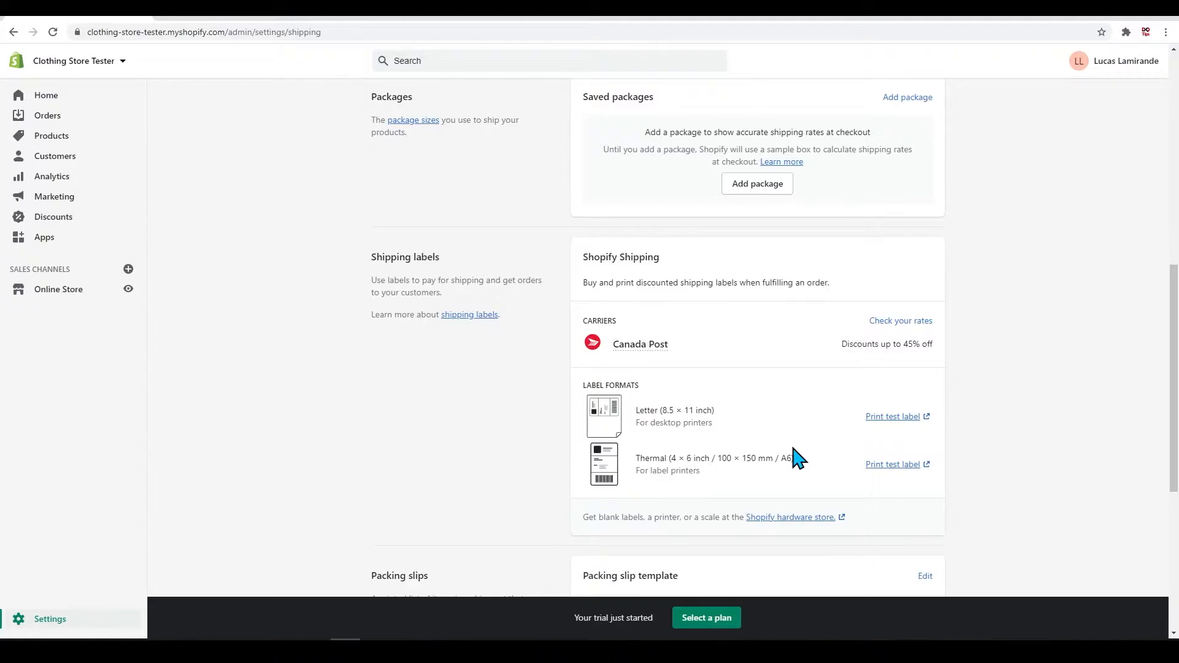
scroll(797, 457, "down", 3)
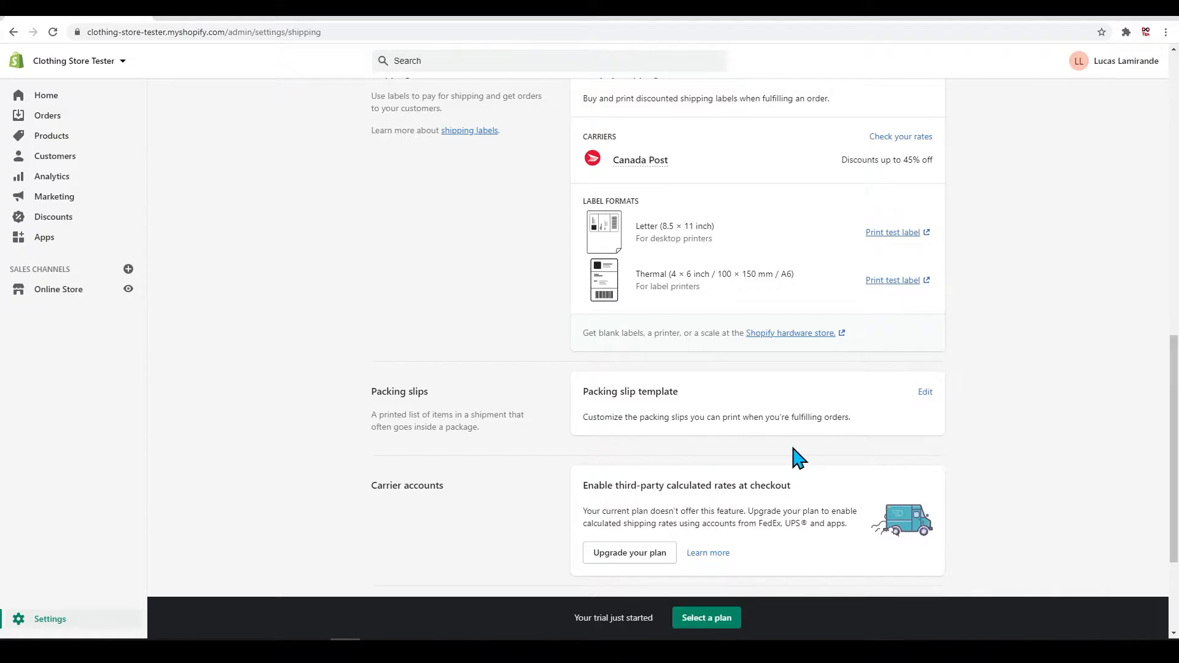
scroll(797, 458, "down", 3)
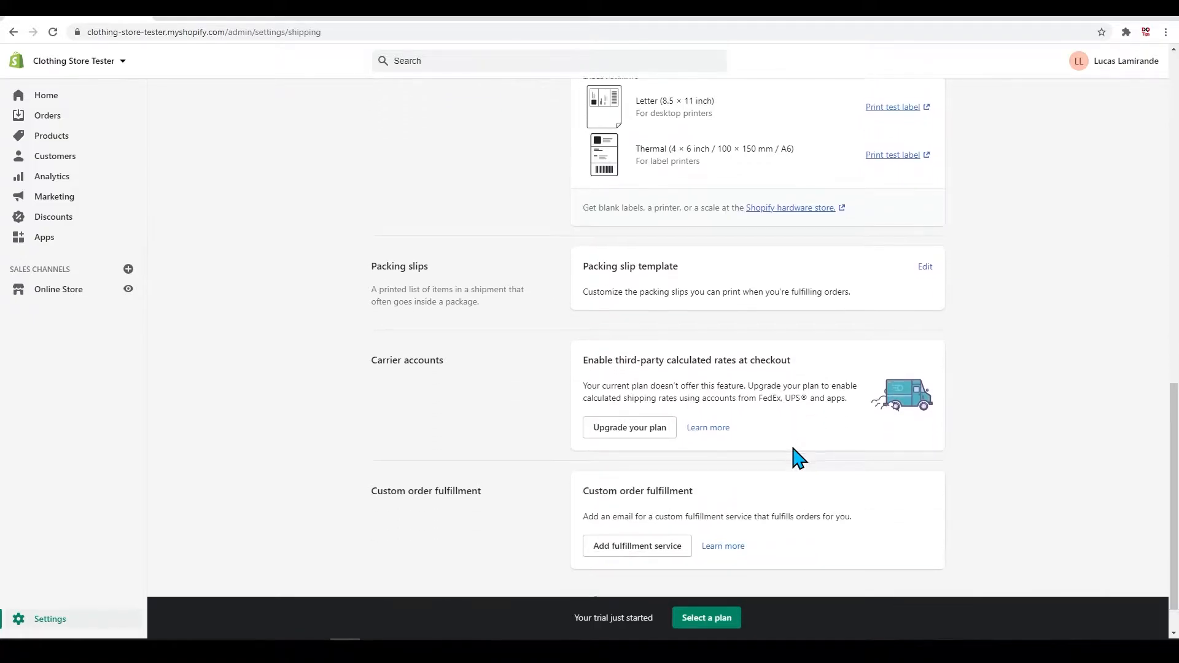
scroll(788, 499, "up", 15)
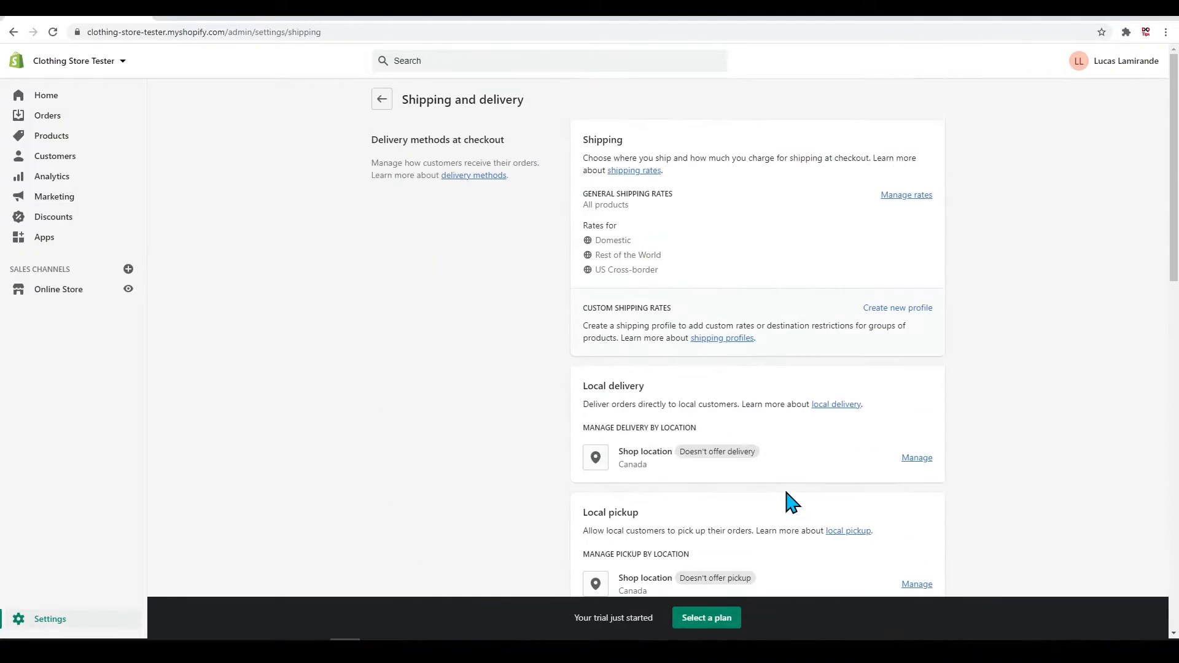
Step: Open the general shipping rates for management and examine the profile's products, shipping zones and their rates
left_click(916, 198)
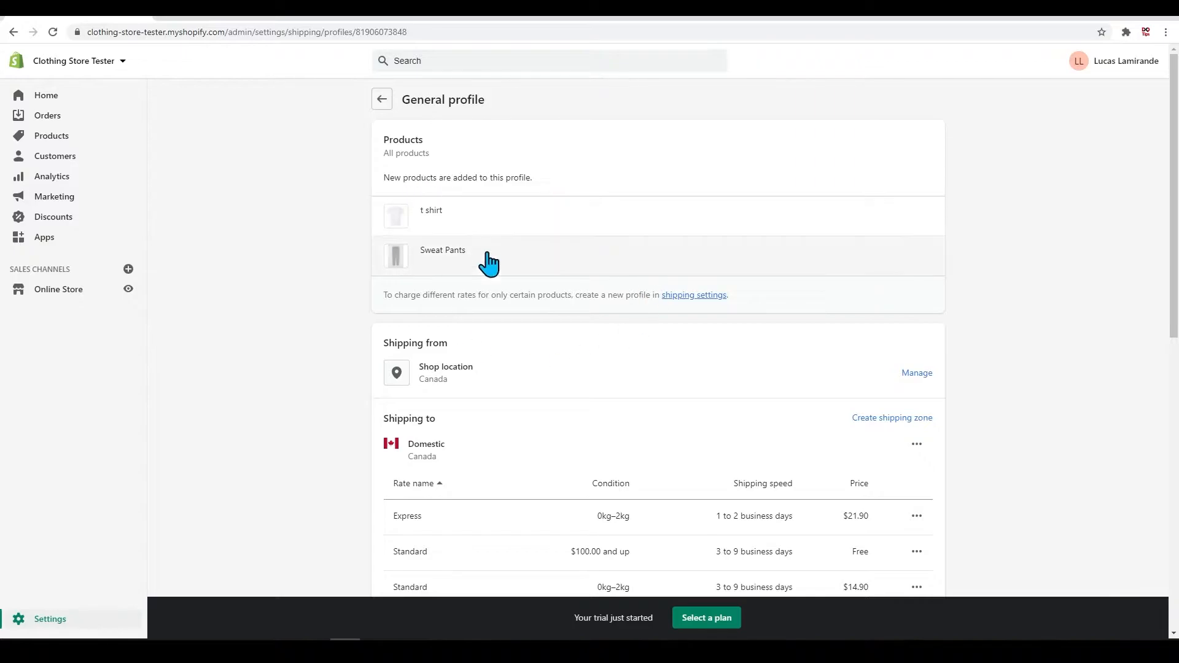
scroll(571, 368, "down", 2)
scroll(580, 377, "down", 8)
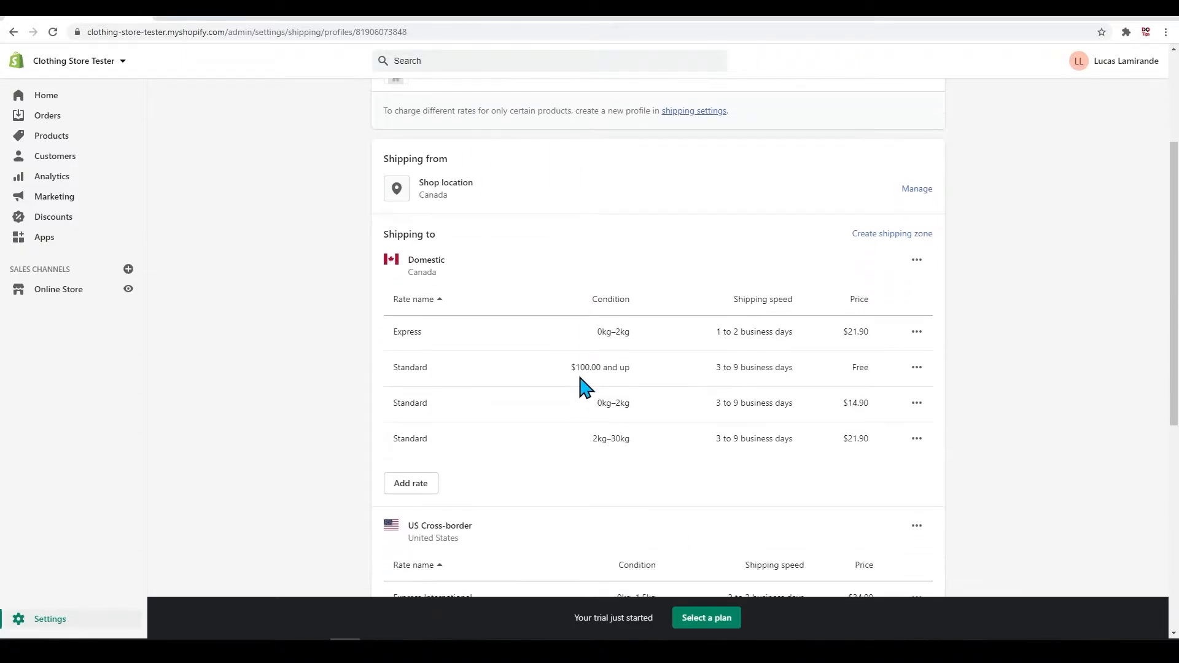
scroll(583, 387, "up", 10)
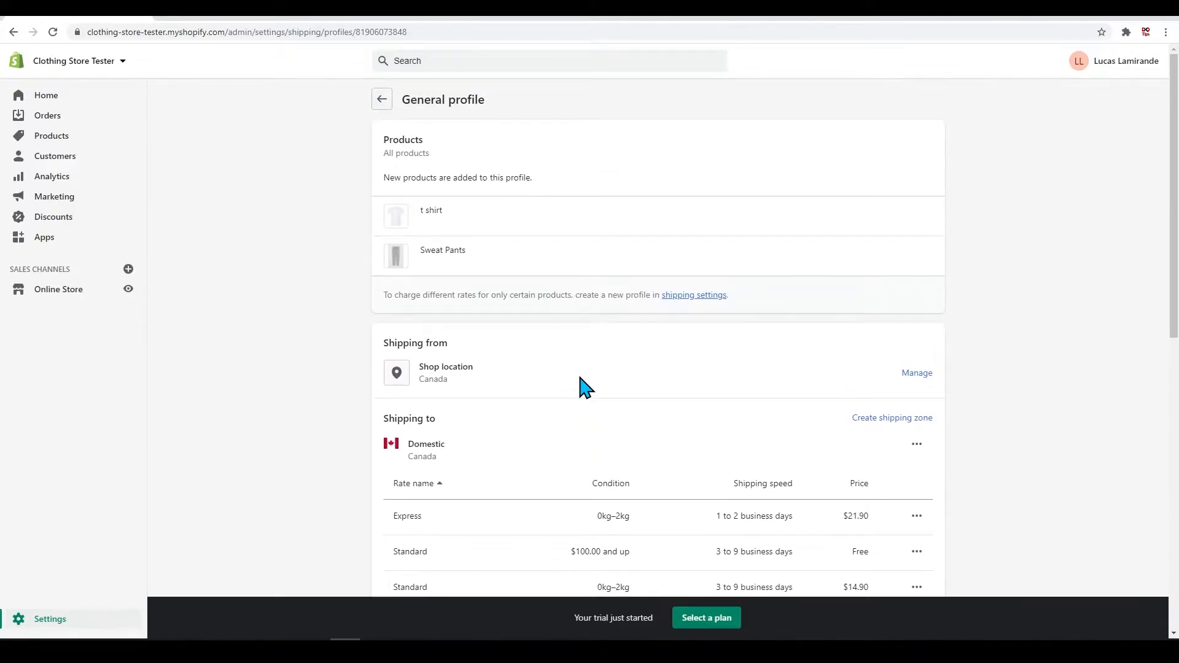
scroll(583, 387, "down", 2)
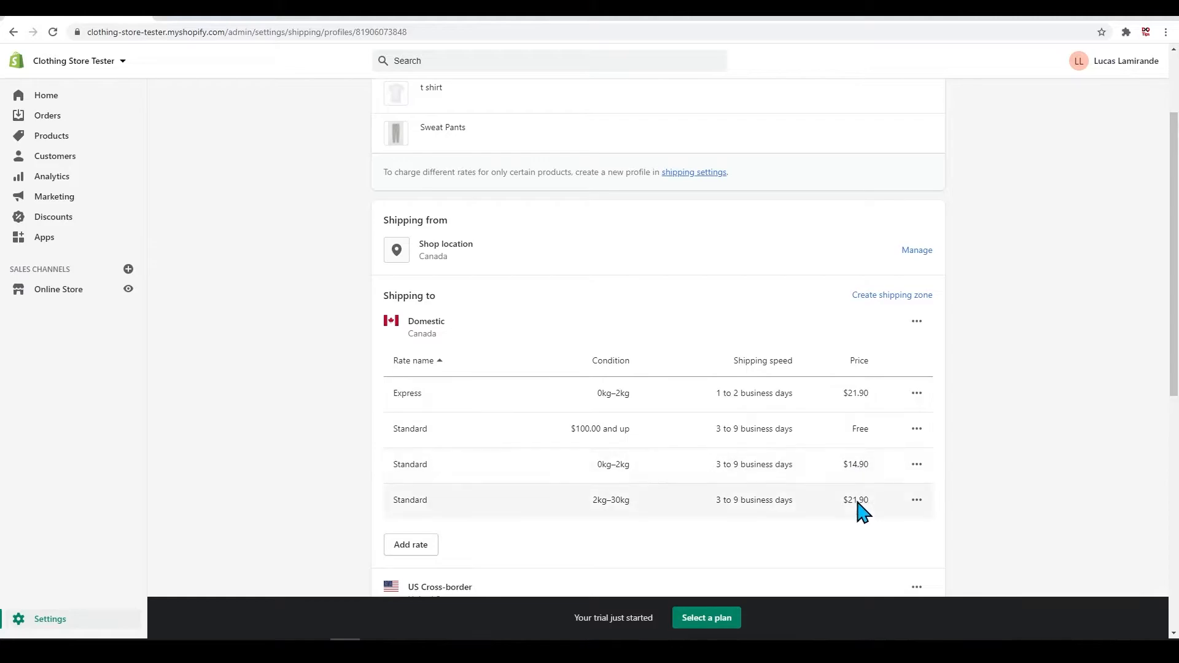
scroll(863, 513, "down", 4)
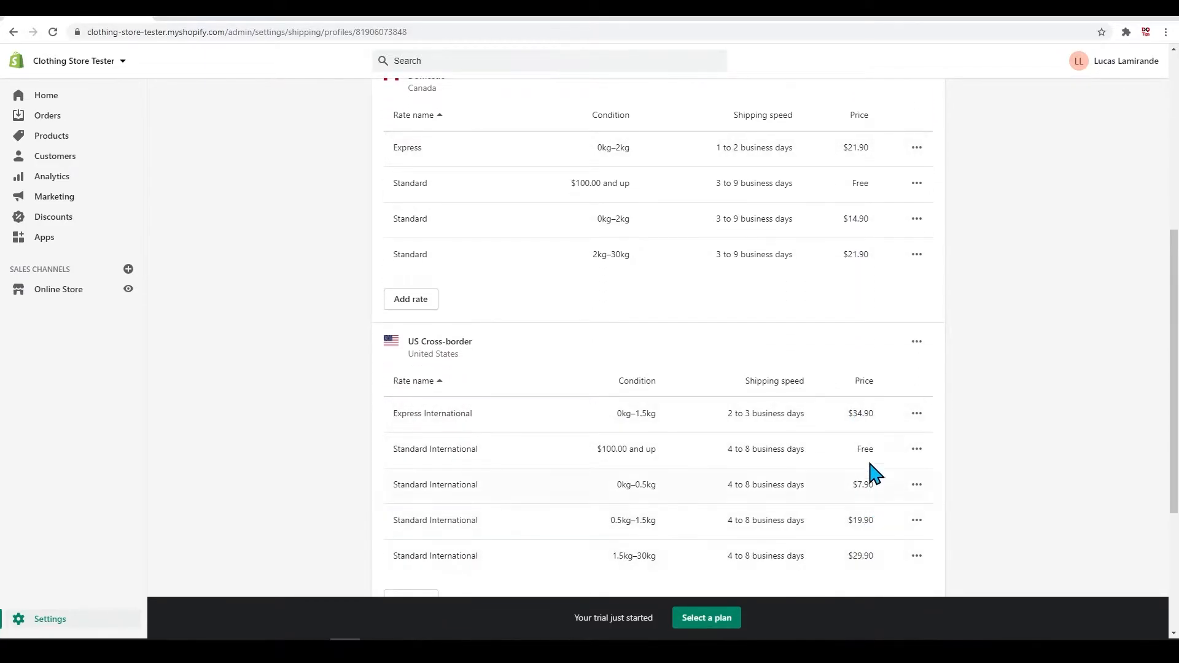
scroll(837, 473, "up", 5)
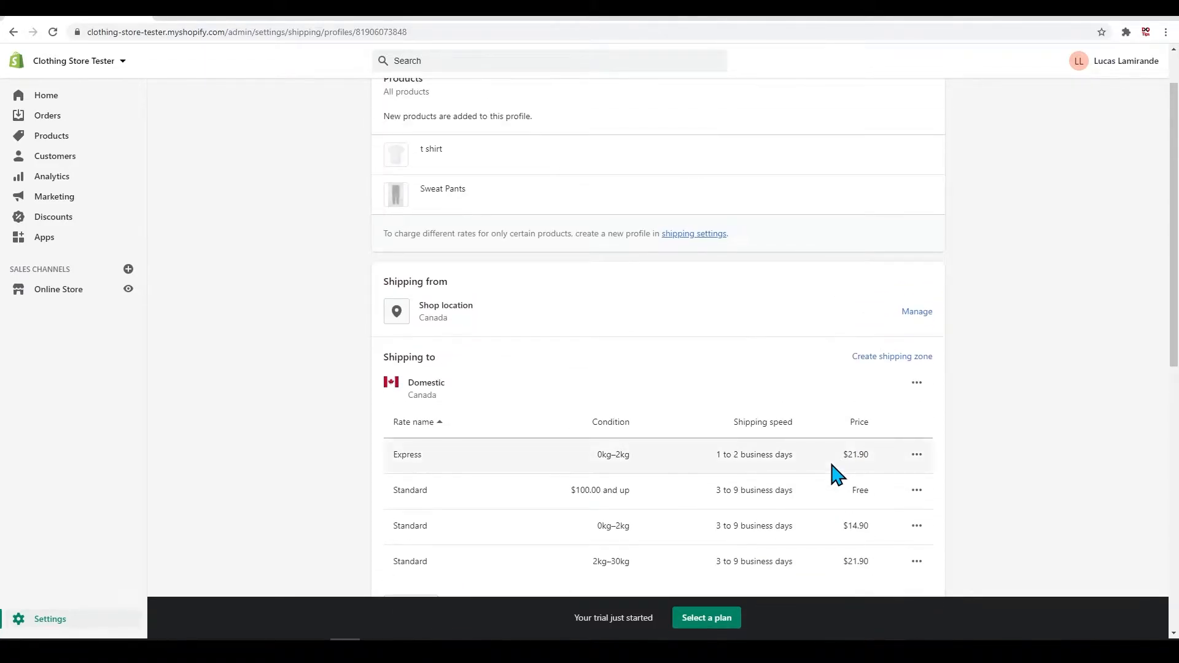
Step: View the edit settings of the Domestic zone's Express rate and close them without changes
scroll(837, 473, "down", 3)
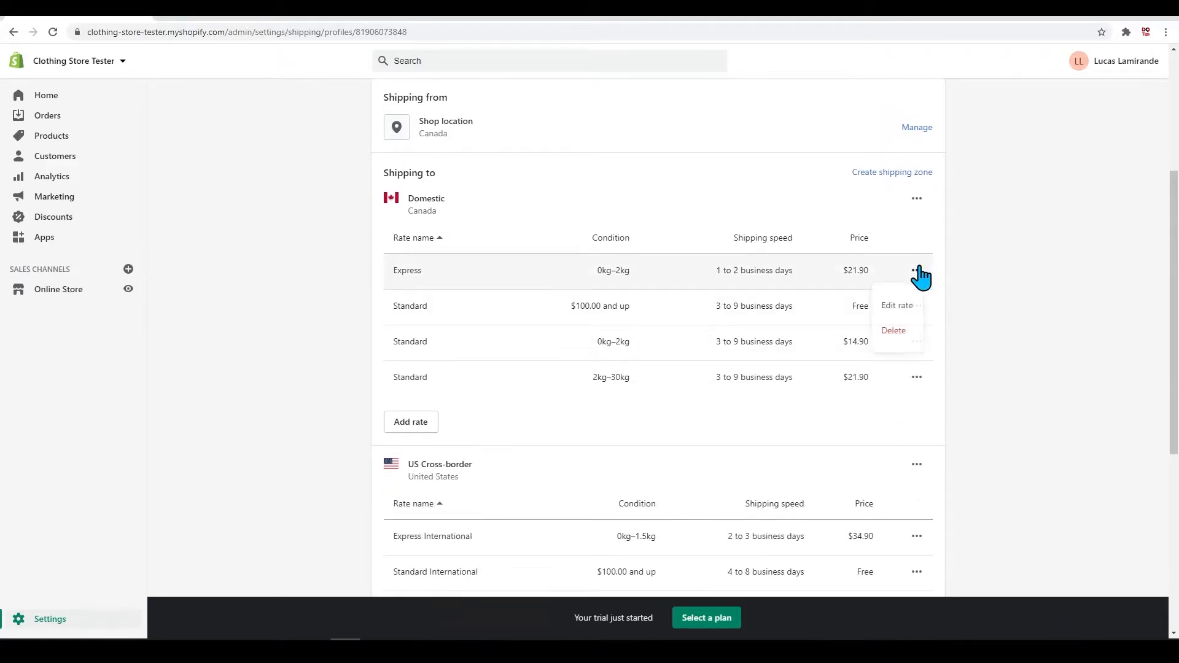
left_click(898, 305)
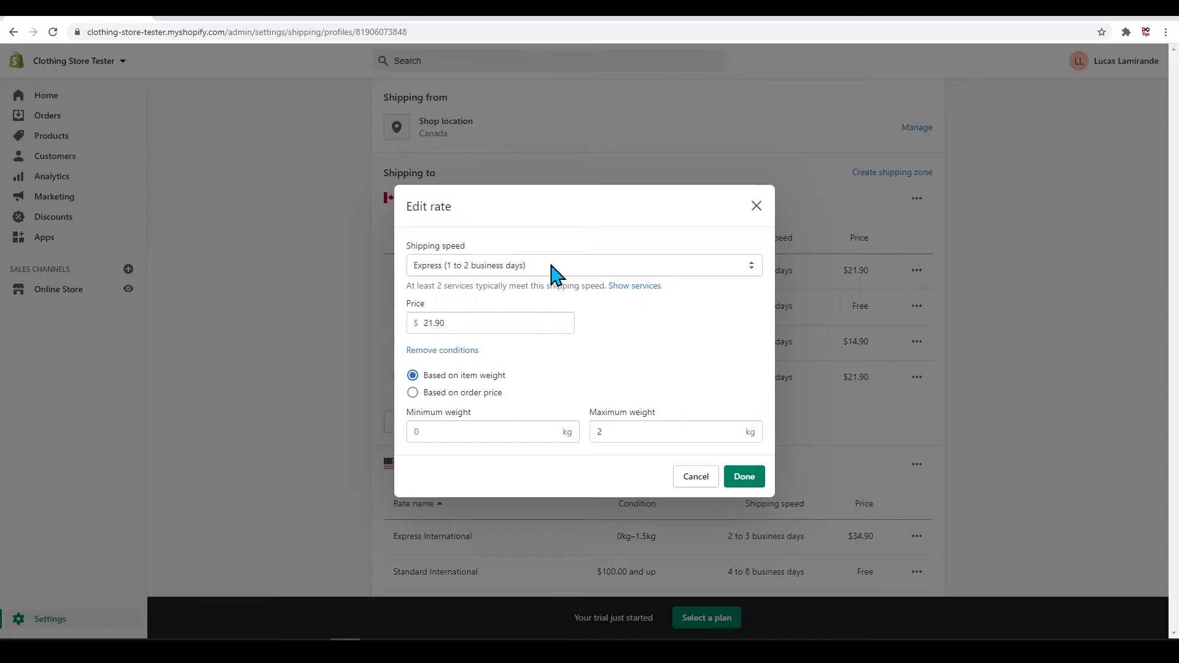
left_click(756, 206)
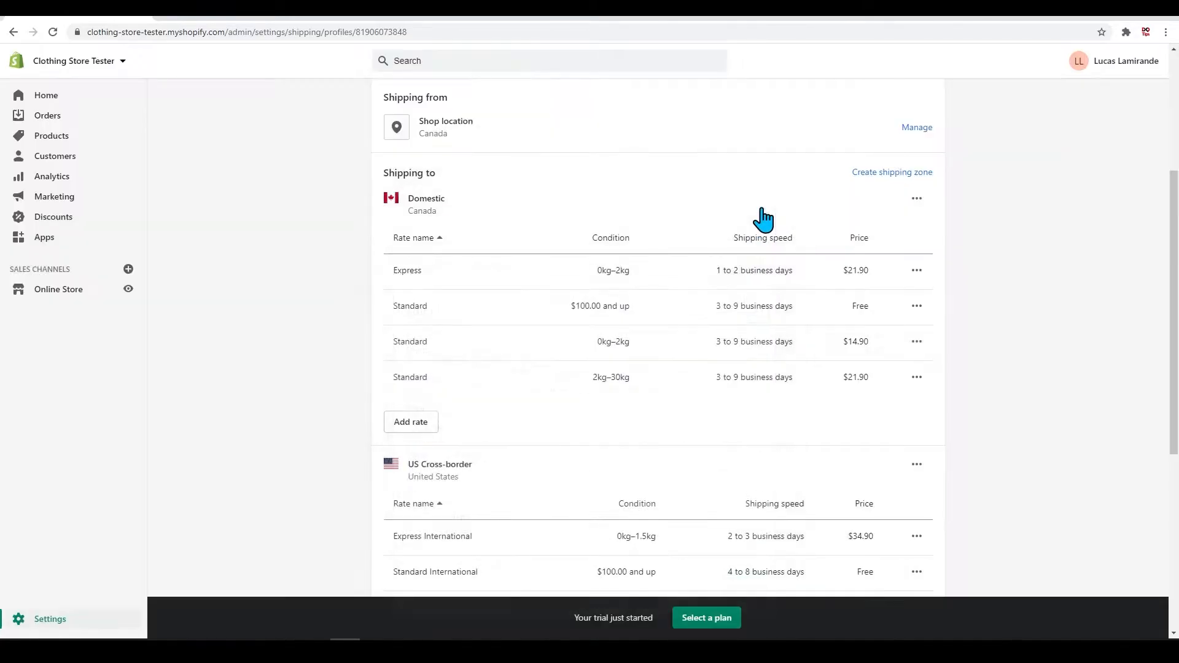
Step: Delete the Domestic, US Cross-border and Rest of the World shipping zones from the General profile
left_click(918, 200)
left_click(890, 263)
left_click(916, 198)
left_click(892, 259)
left_click(917, 404)
left_click(891, 464)
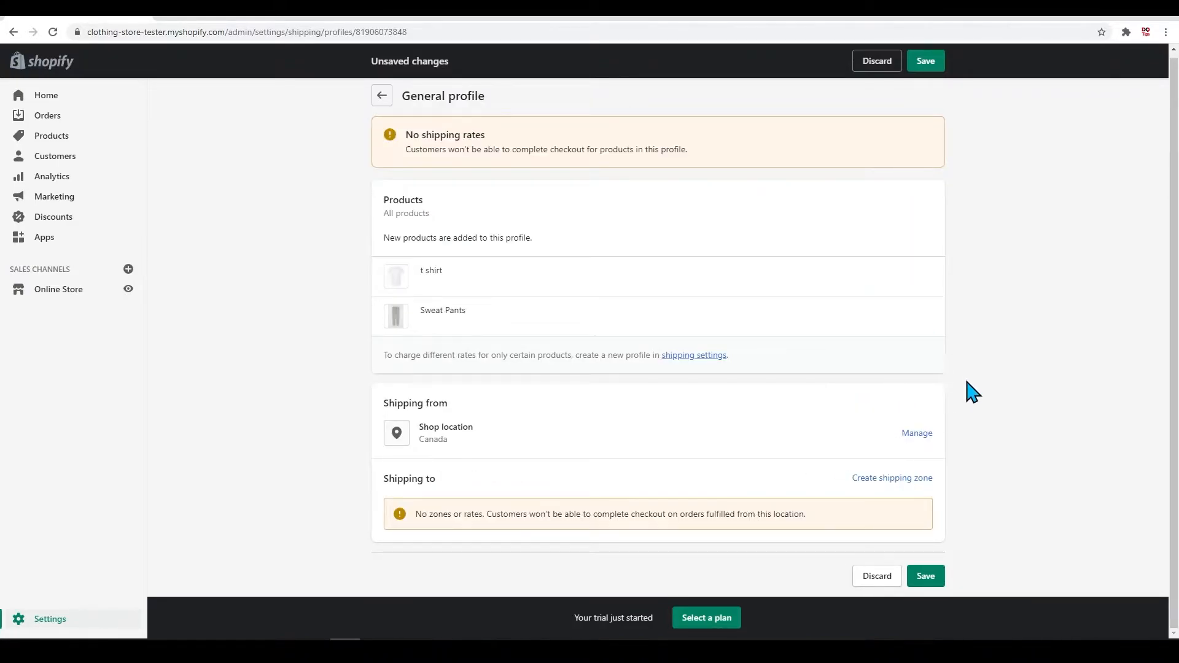
Step: Create a shipping zone named Canada that covers Canada with all of its provinces
left_click(911, 481)
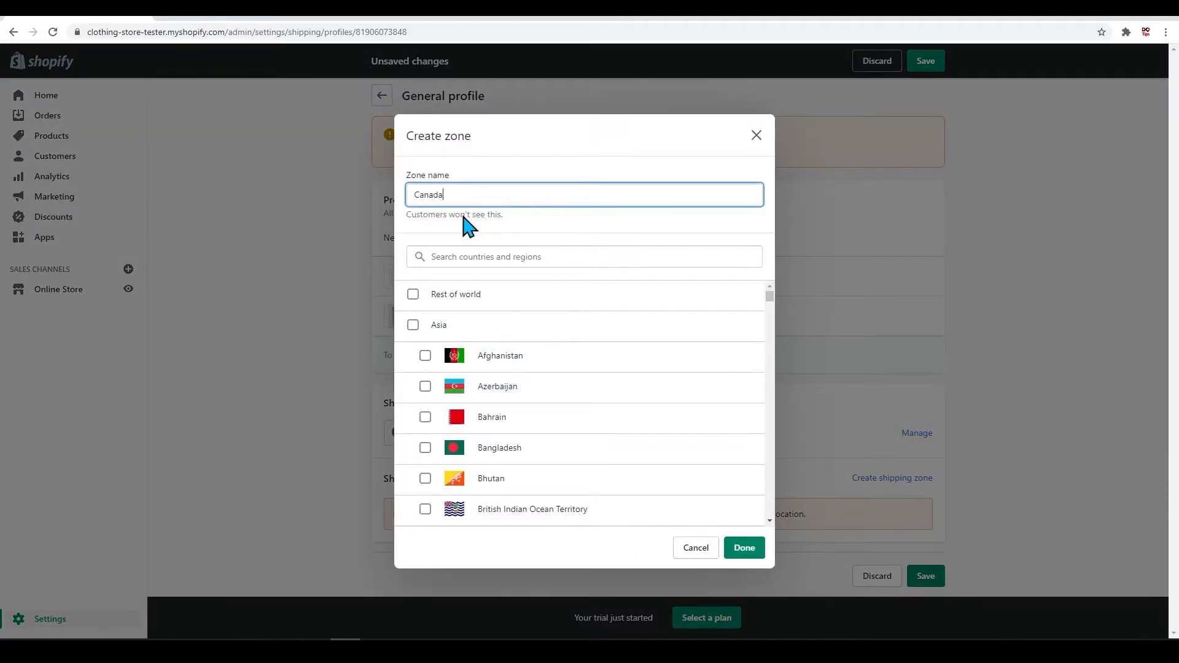
left_click(472, 256)
type("Canada")
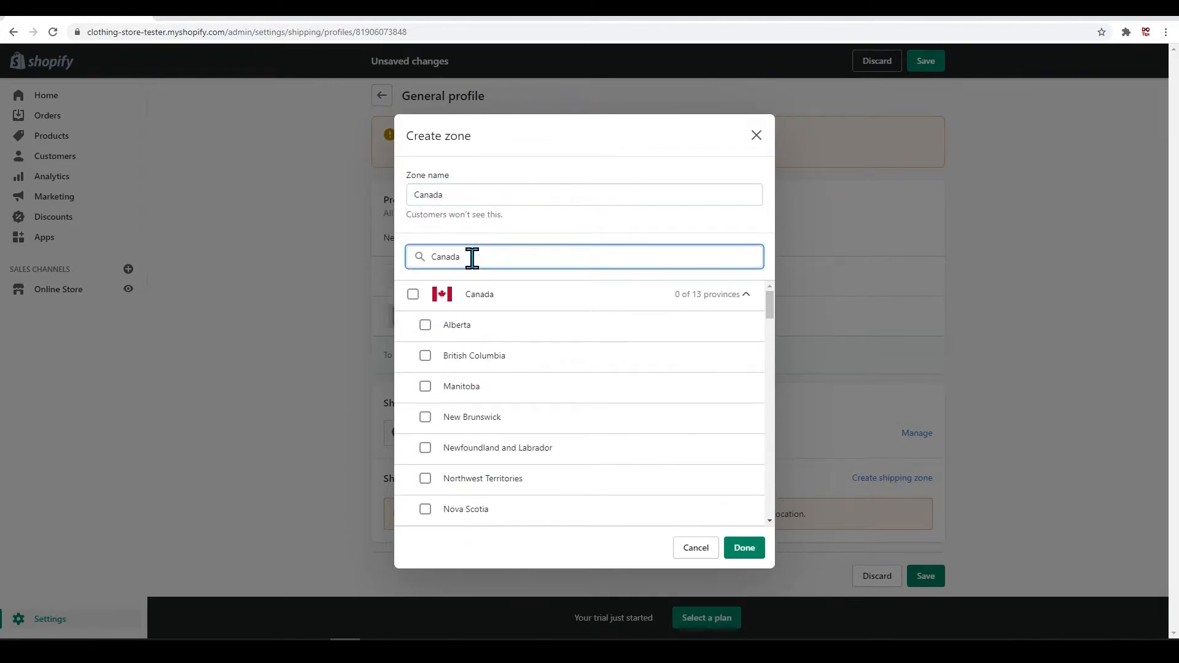
left_click(413, 295)
scroll(476, 344, "down", 2)
scroll(476, 424, "down", 2)
scroll(494, 452, "up", 4)
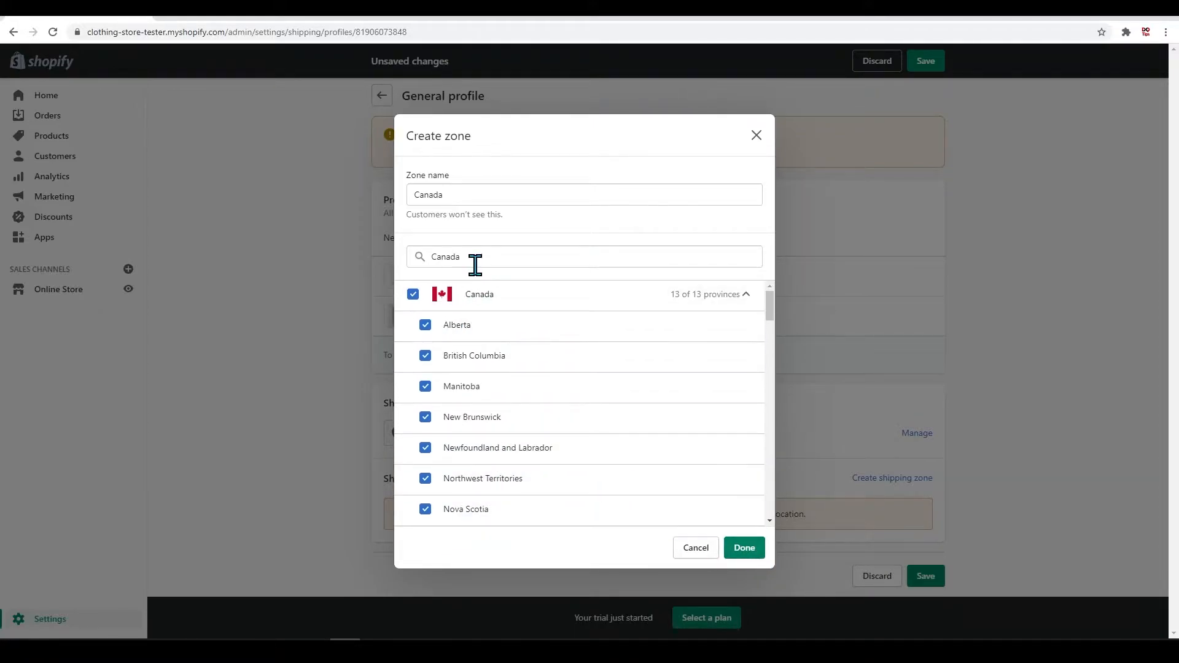
left_click(744, 548)
scroll(485, 424, "down", 2)
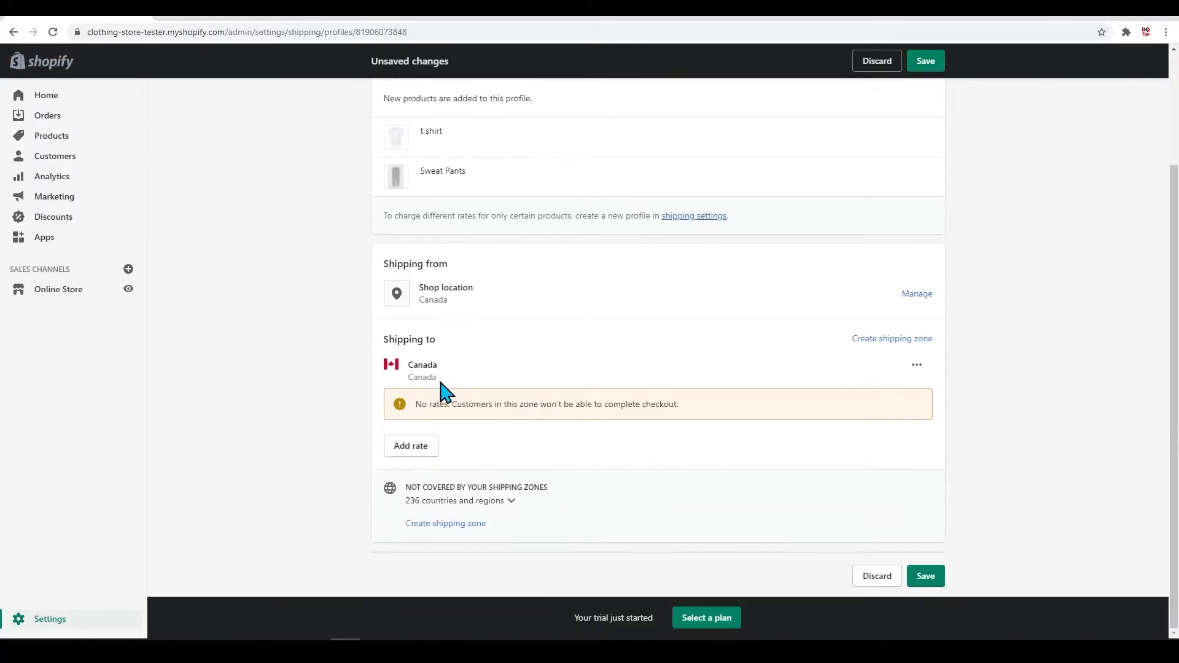
left_click_drag(451, 373, 391, 366)
Step: Create a second shipping zone named USA that covers the United States
left_click(894, 338)
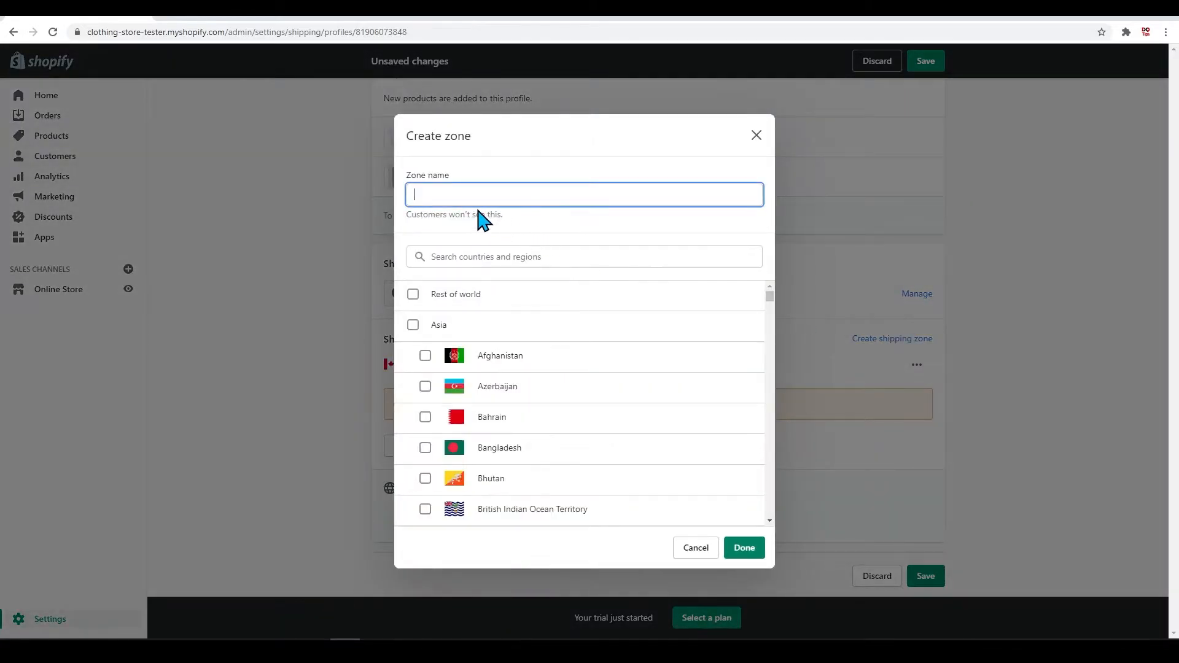
left_click(463, 256)
type("United States")
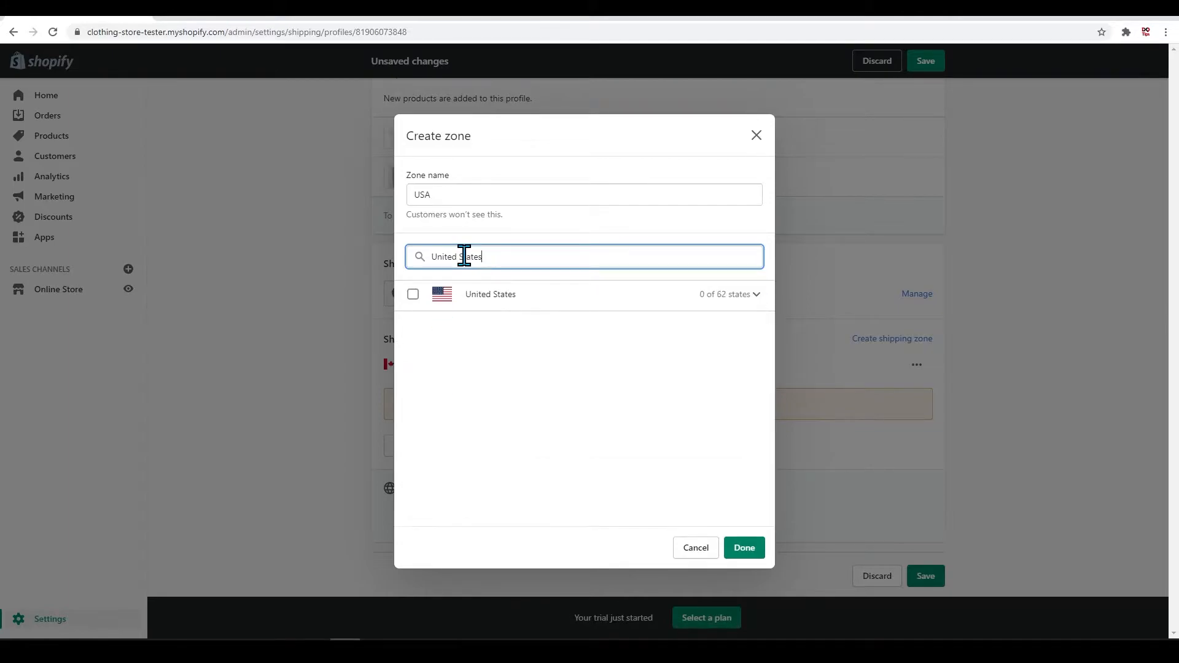
left_click(412, 294)
left_click(743, 547)
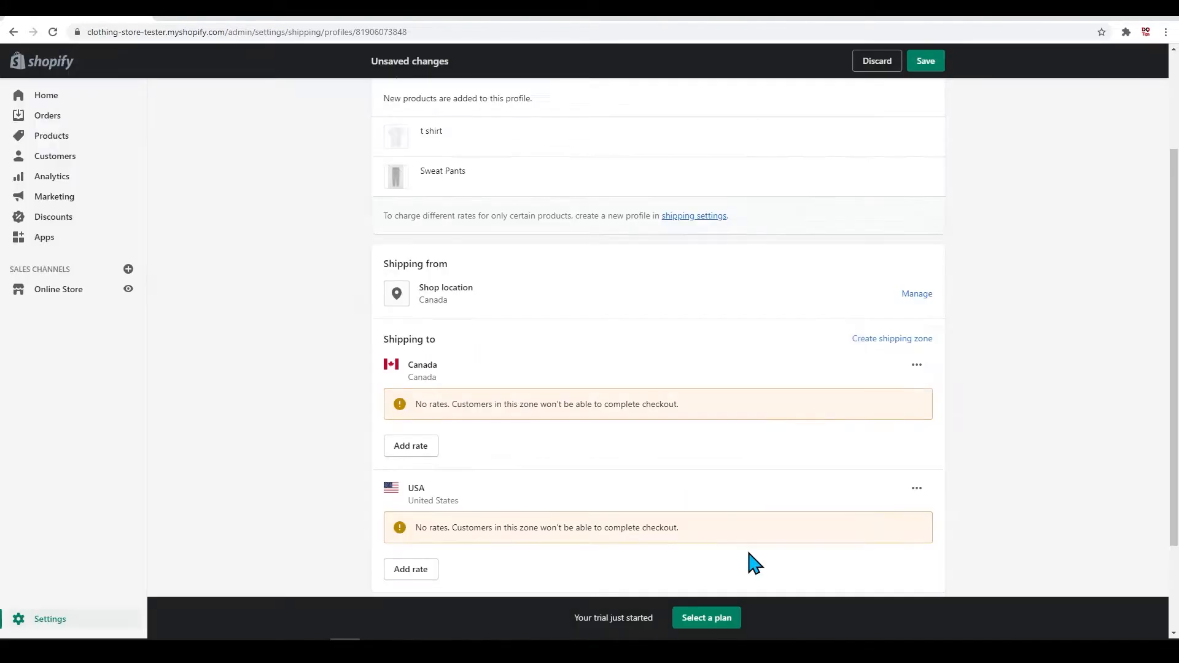
Step: Start a new rate for the Canada zone, try the carrier-calculated option and switch back to setting up own rates
scroll(605, 350, "down", 1)
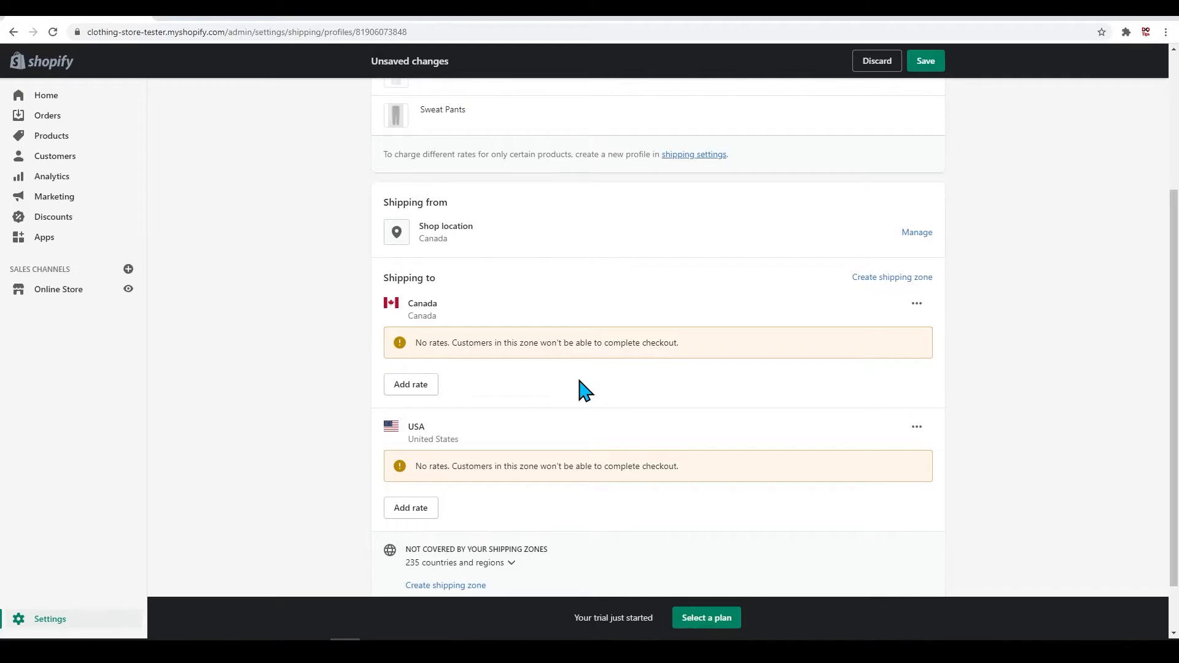
left_click(405, 386)
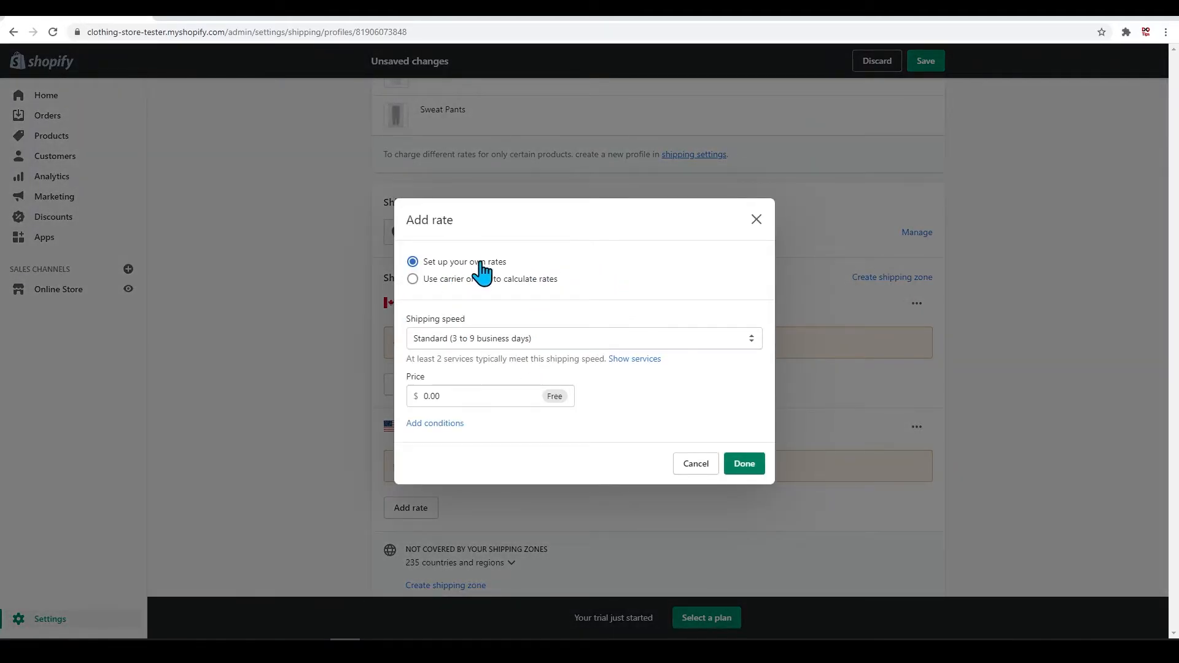
left_click(523, 339)
left_click(522, 339)
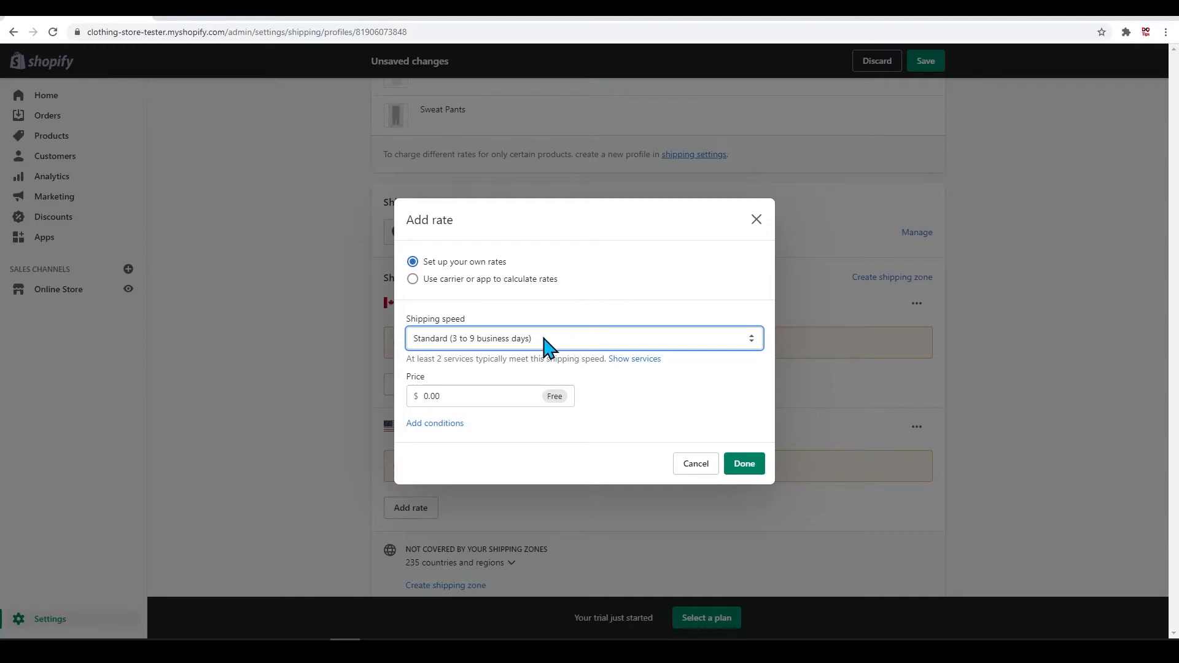
left_click(458, 279)
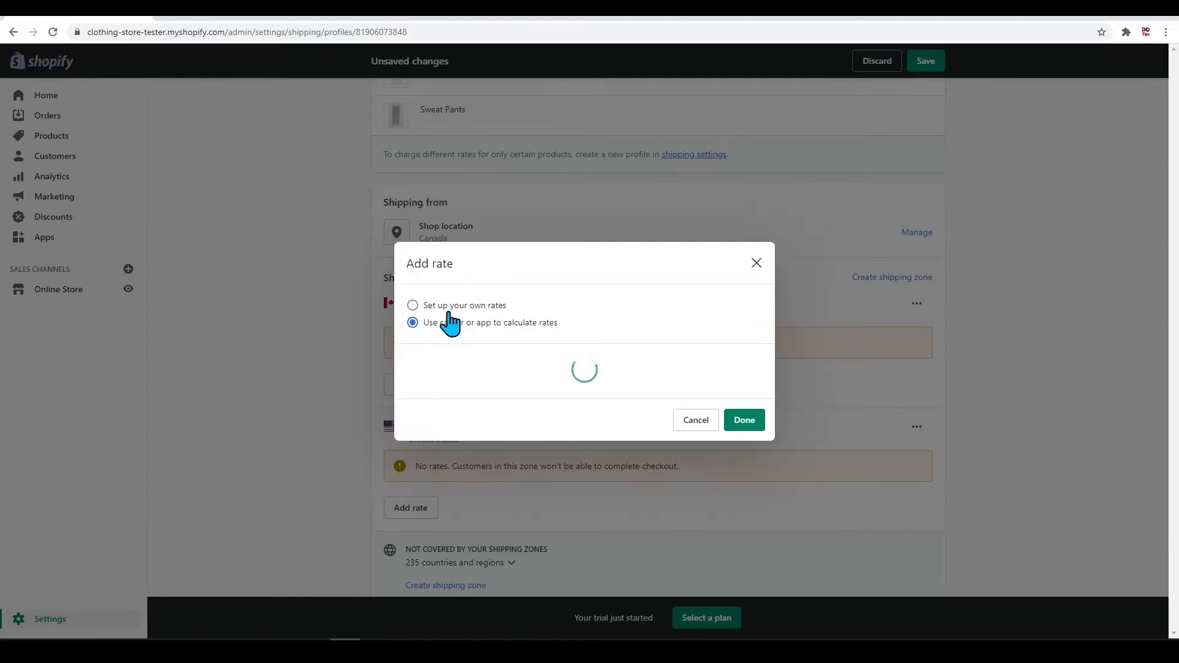
left_click(446, 170)
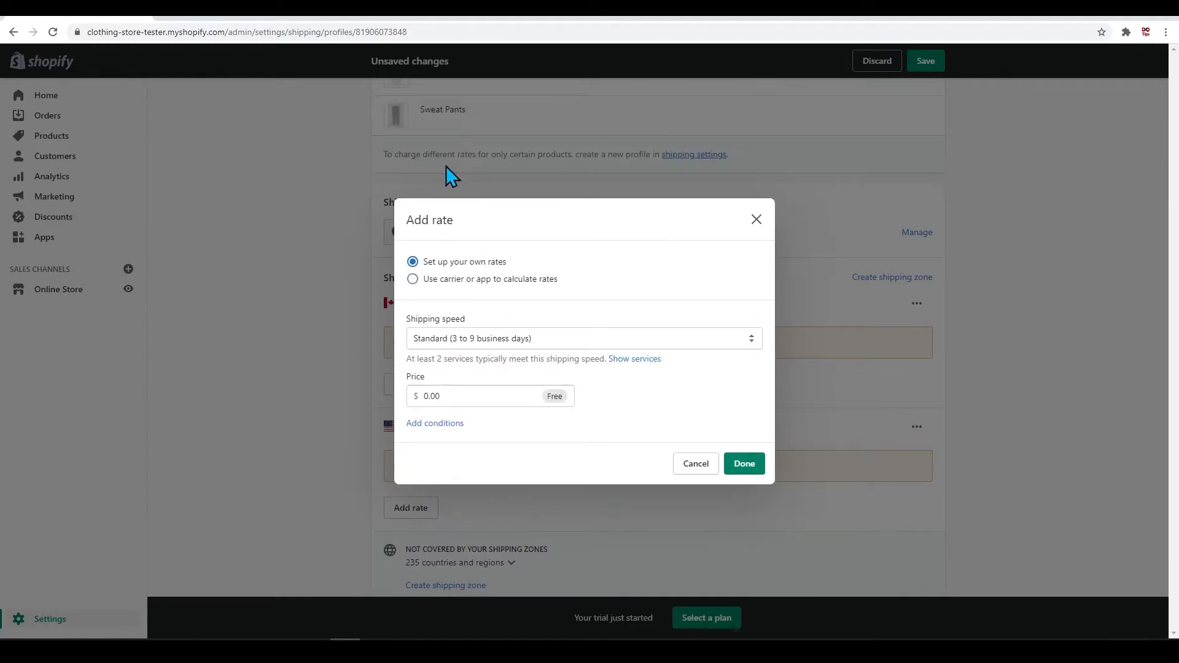
Step: Choose the custom flat rate option without a shipping time as the Canada rate's shipping speed
left_click(576, 339)
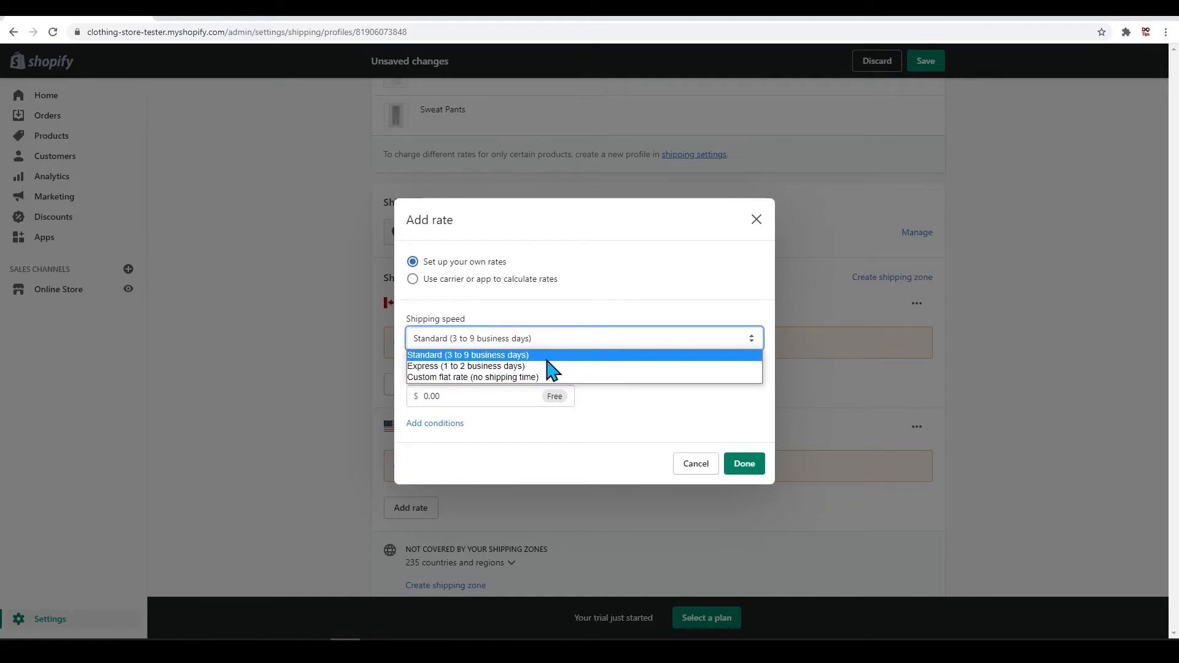
left_click(547, 360)
left_click(540, 343)
left_click(555, 344)
left_click(494, 342)
left_click(514, 339)
left_click(519, 341)
left_click(526, 352)
left_click(529, 342)
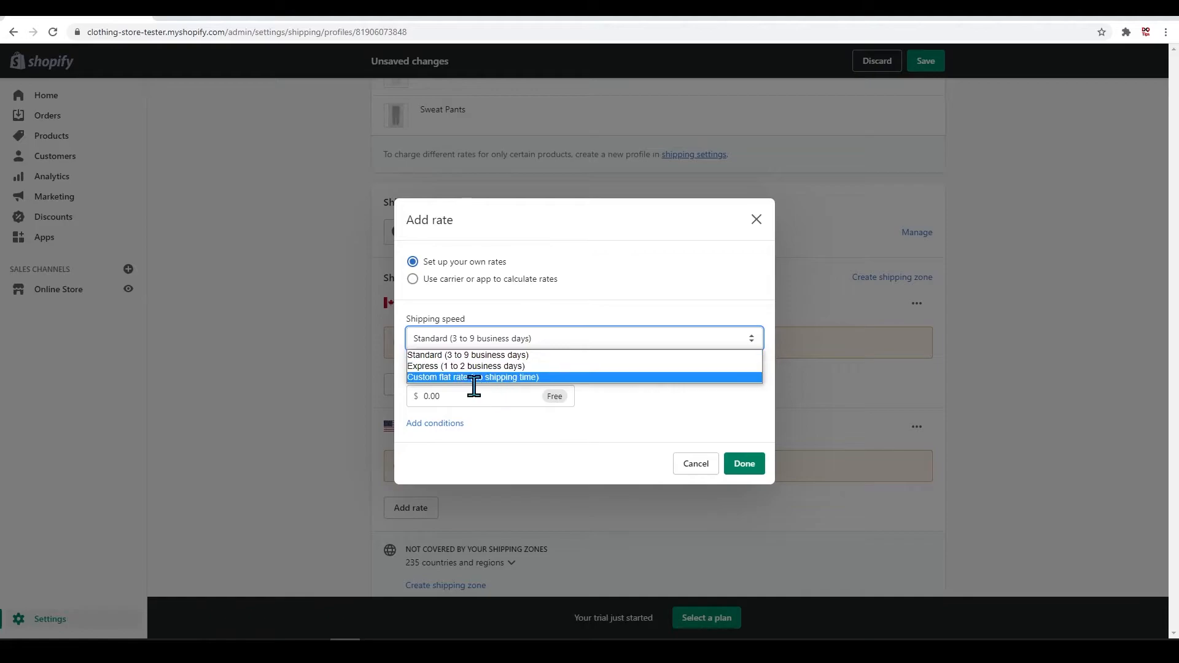
left_click(475, 377)
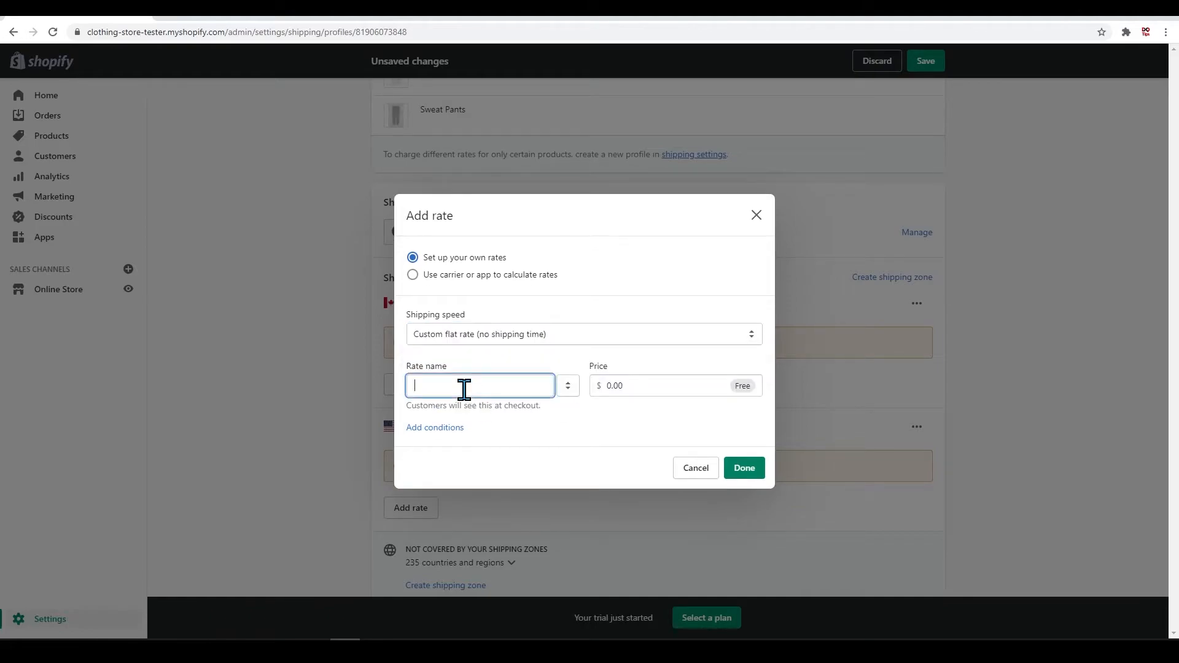
Step: Name the Canada rate Standard (3-5 Days) and set its price to $10.00
type("Standard (3-5 Days")
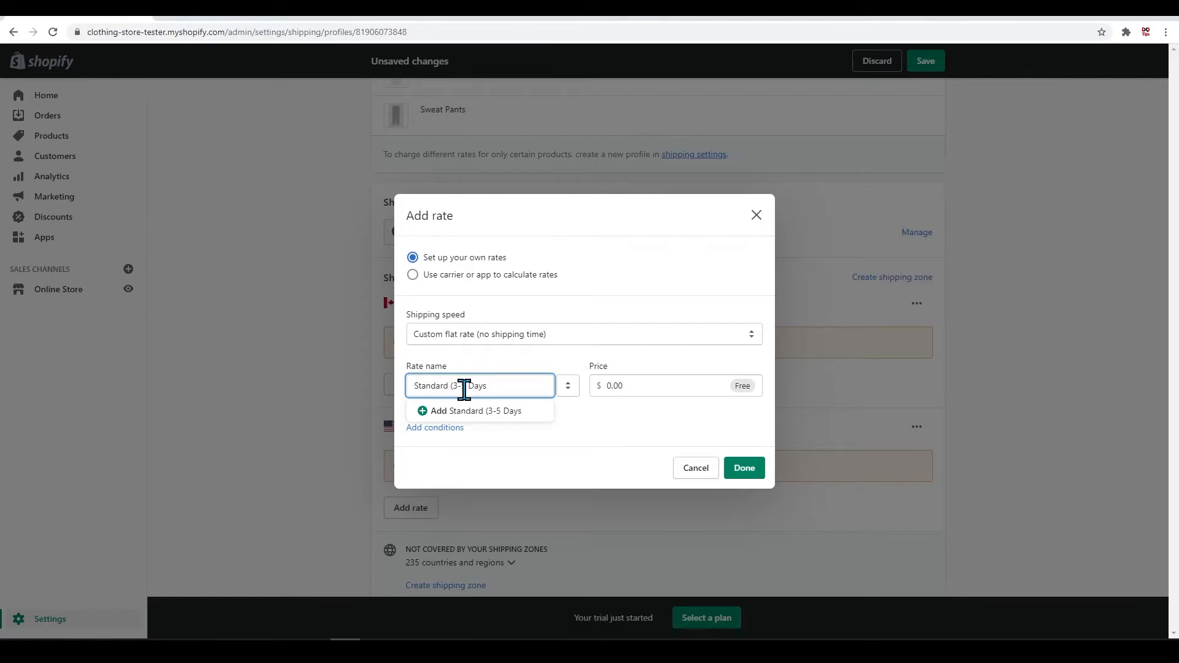
left_click(692, 447)
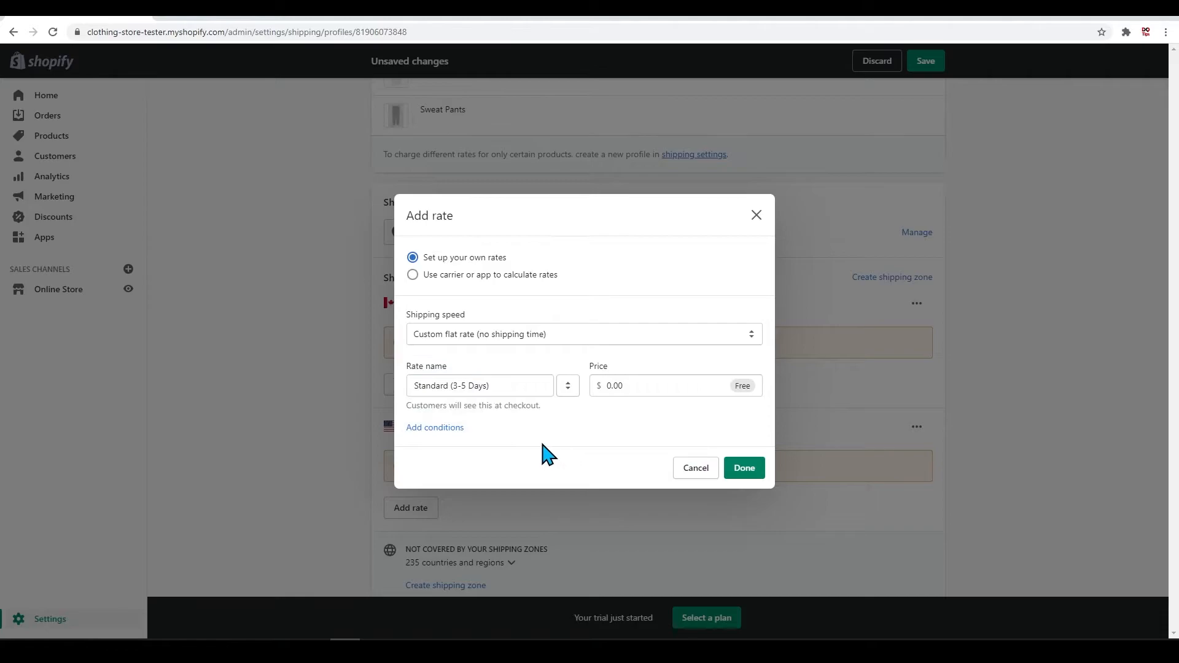
left_click(622, 385)
type("10")
left_click(613, 434)
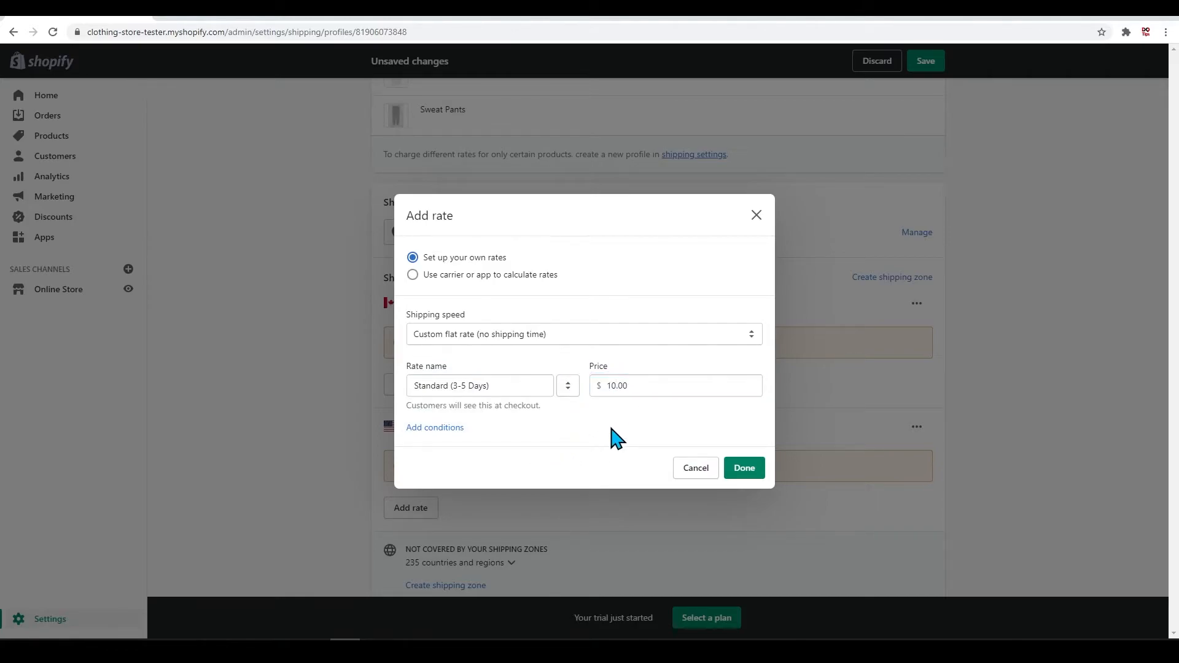
Step: Add an order-price condition with a maximum of $74.99 to the Canada rate and finish the rate
left_click(457, 429)
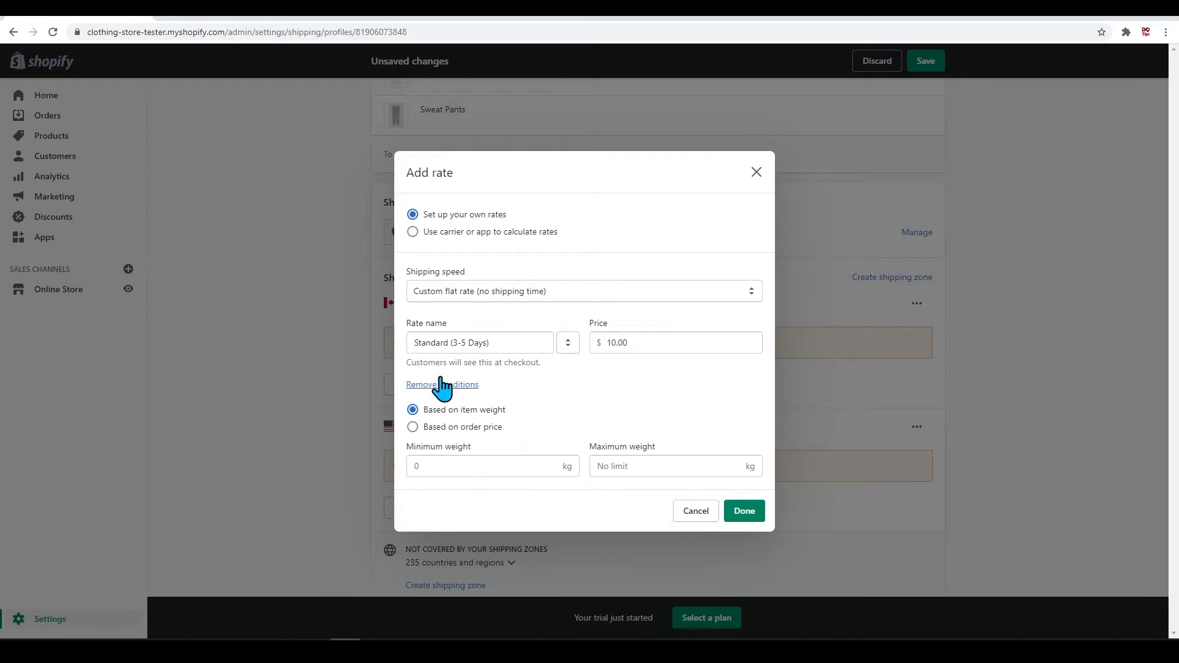
left_click(495, 428)
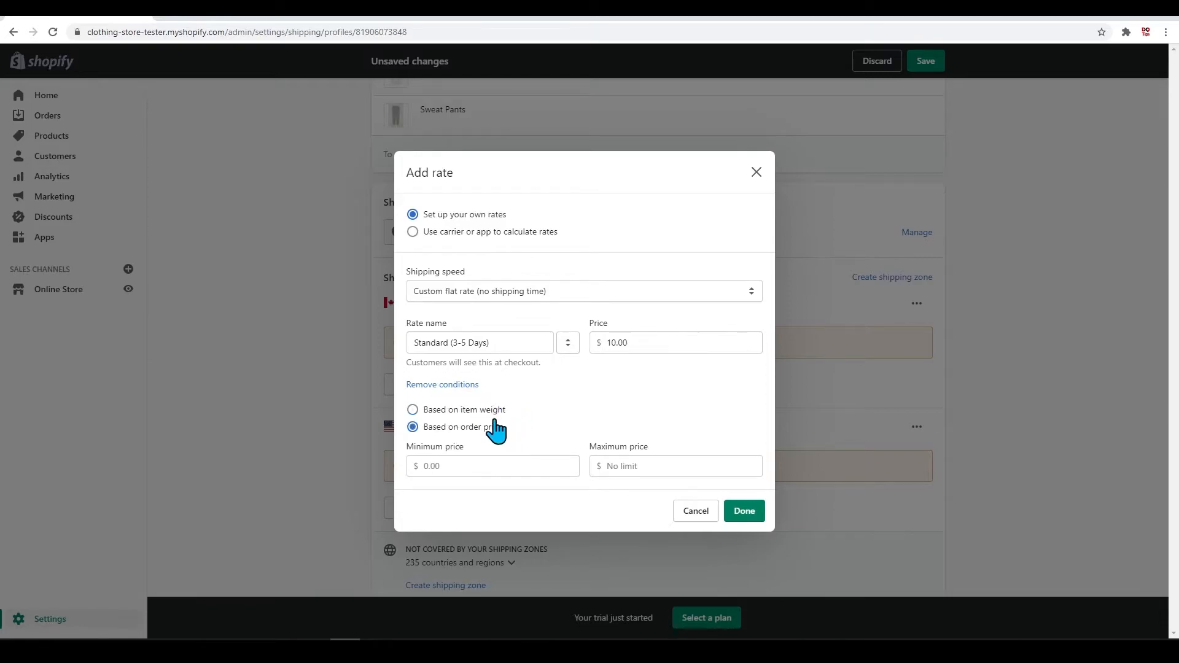
left_click(634, 471)
left_click(748, 516)
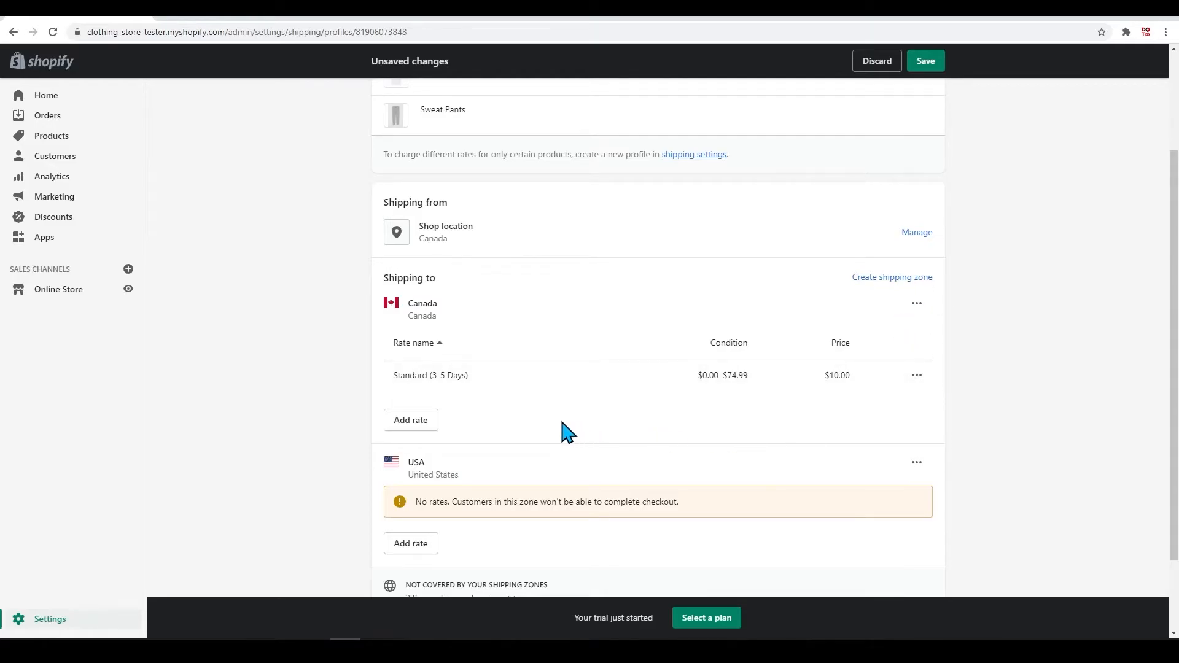
Step: Start a second custom flat rate for the Canada zone and name it Standard (3-5 Days)
left_click(418, 421)
left_click(515, 336)
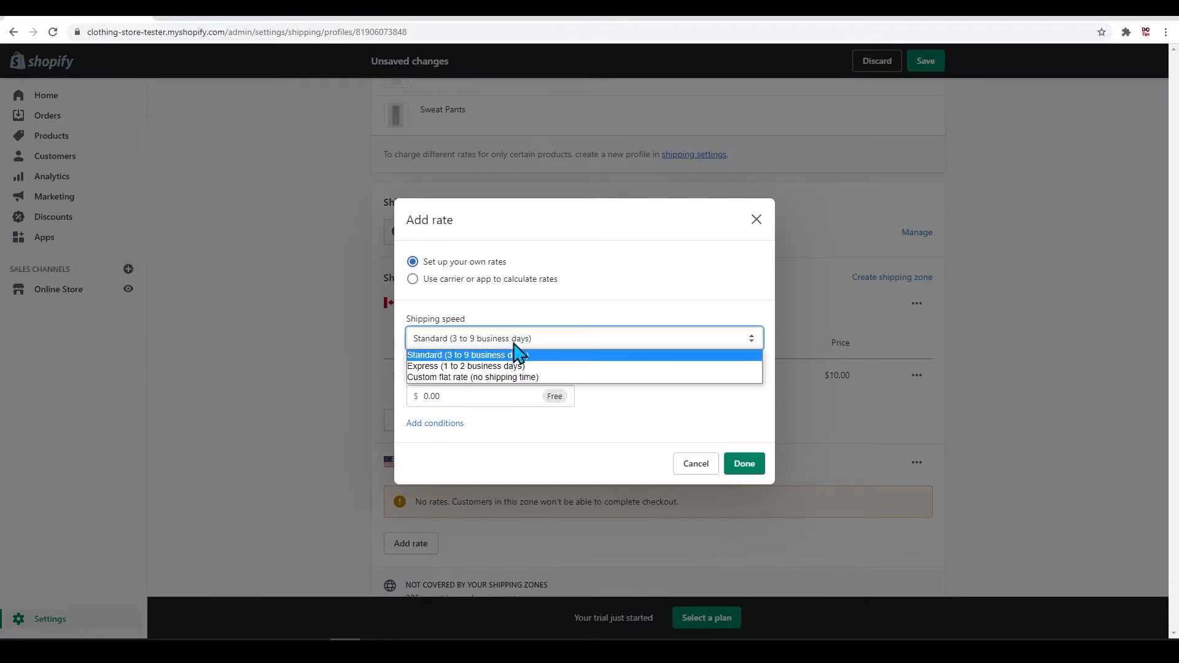
left_click(489, 374)
left_click(477, 381)
type("stan")
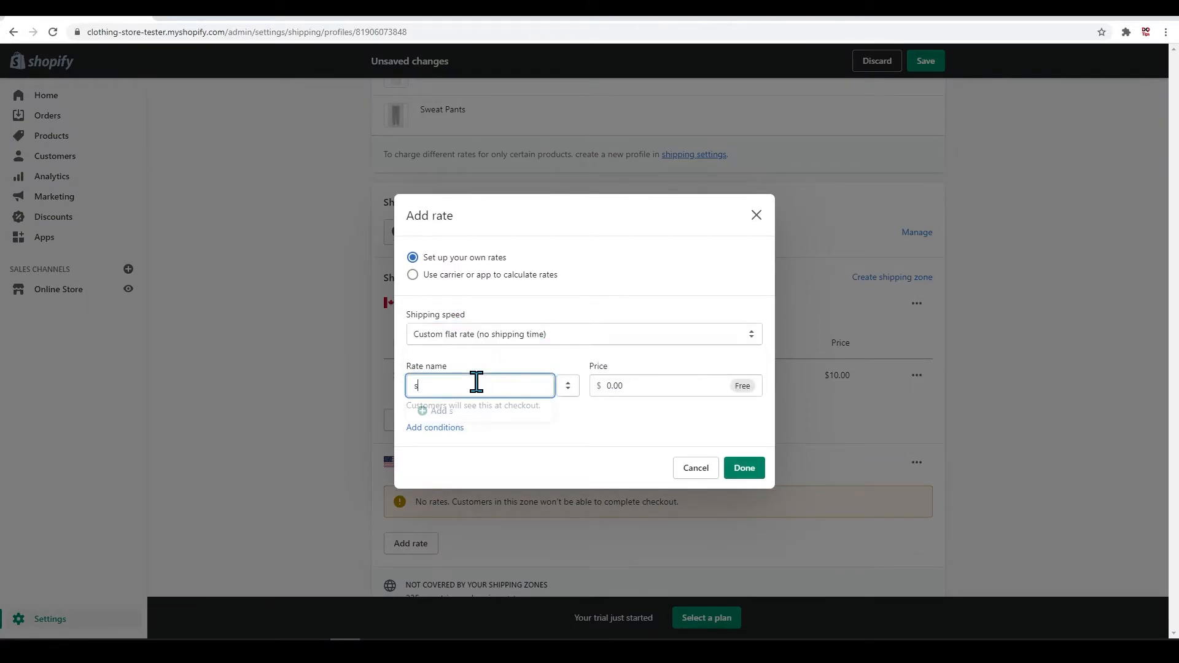
key("BackSpace")
key("BackSpace")
key("BackSpace")
key("BackSpace")
type("Standard (3-5 Days")
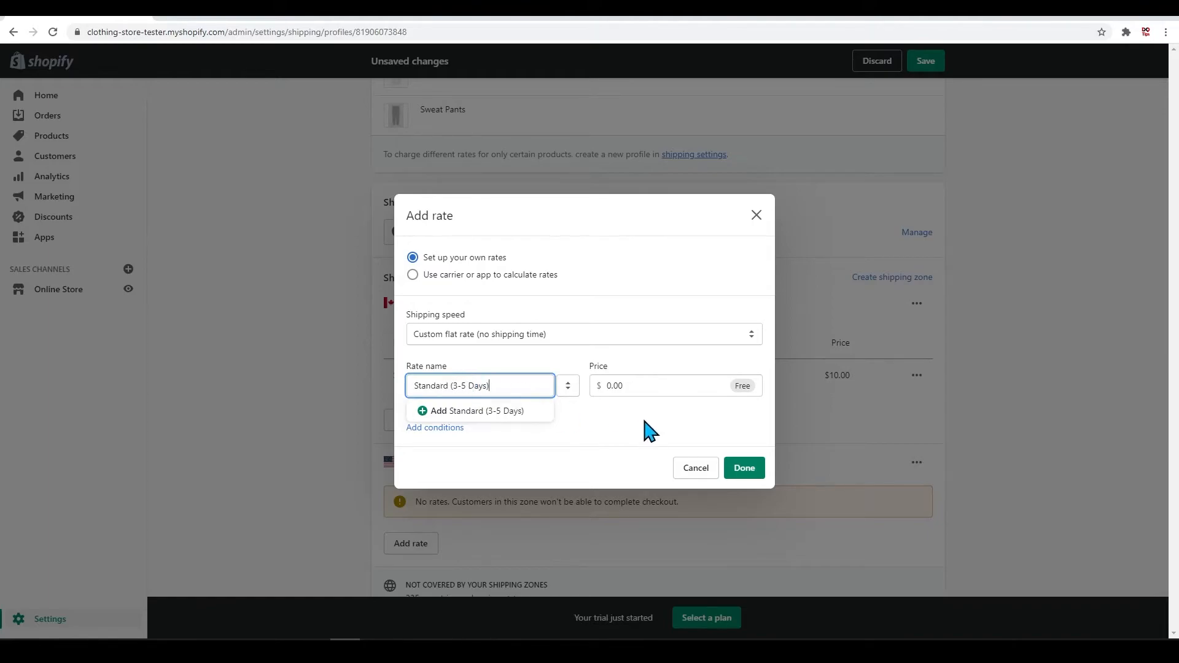
Step: Keep the second Canada rate free, limit it to orders with a minimum price of $75.00 and finish it
left_click(449, 430)
left_click(447, 430)
left_click(453, 428)
left_click(455, 468)
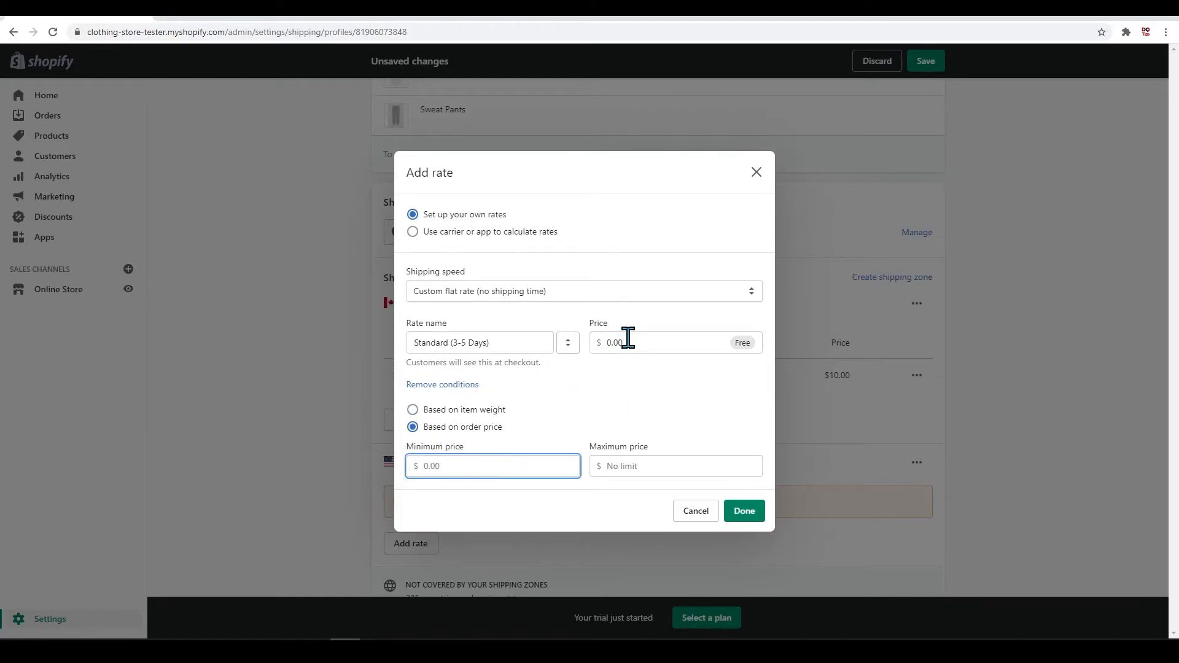
left_click(638, 410)
left_click_drag(467, 470, 413, 466)
left_click(636, 407)
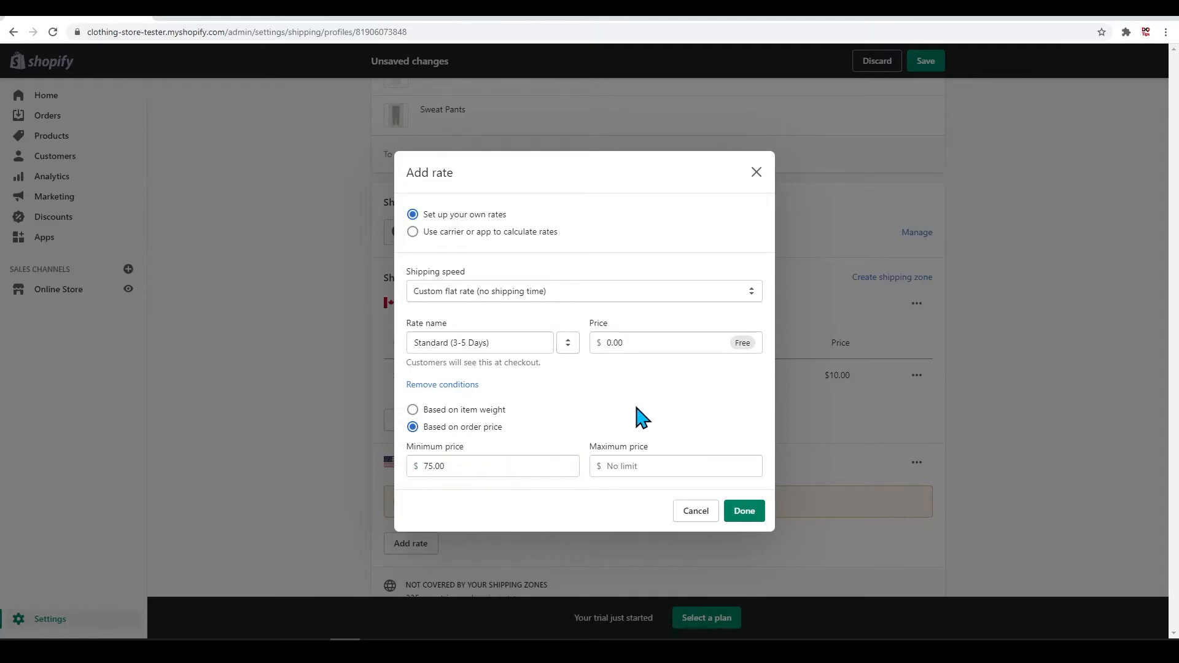
left_click(745, 513)
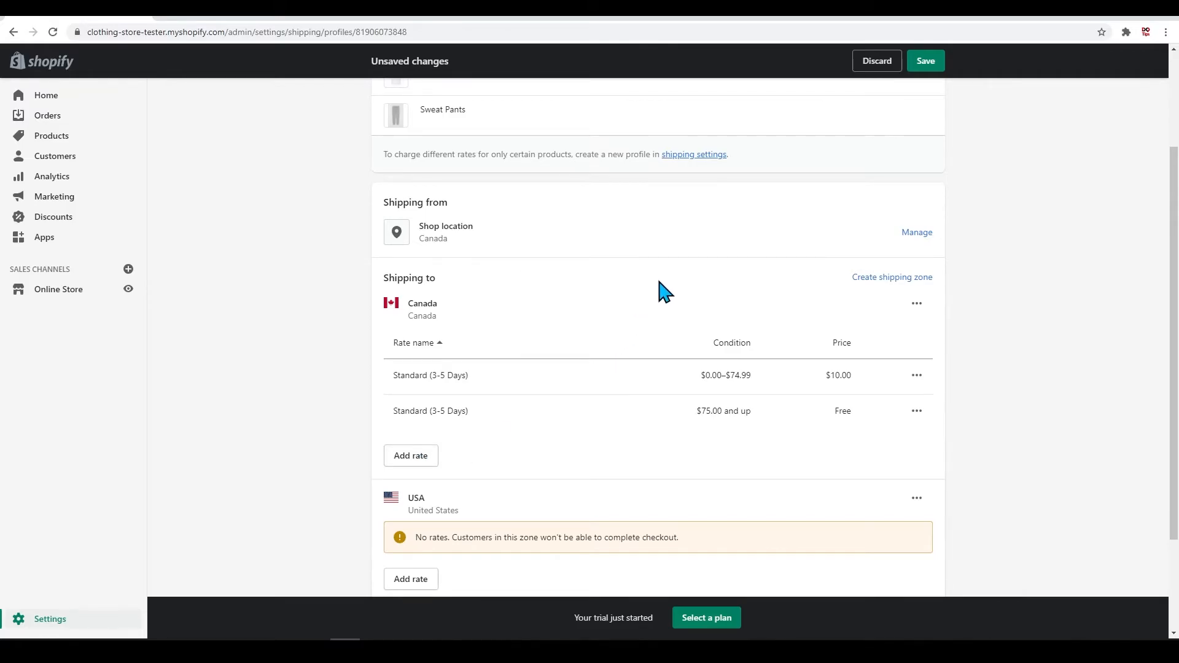
scroll(665, 292, "down", 2)
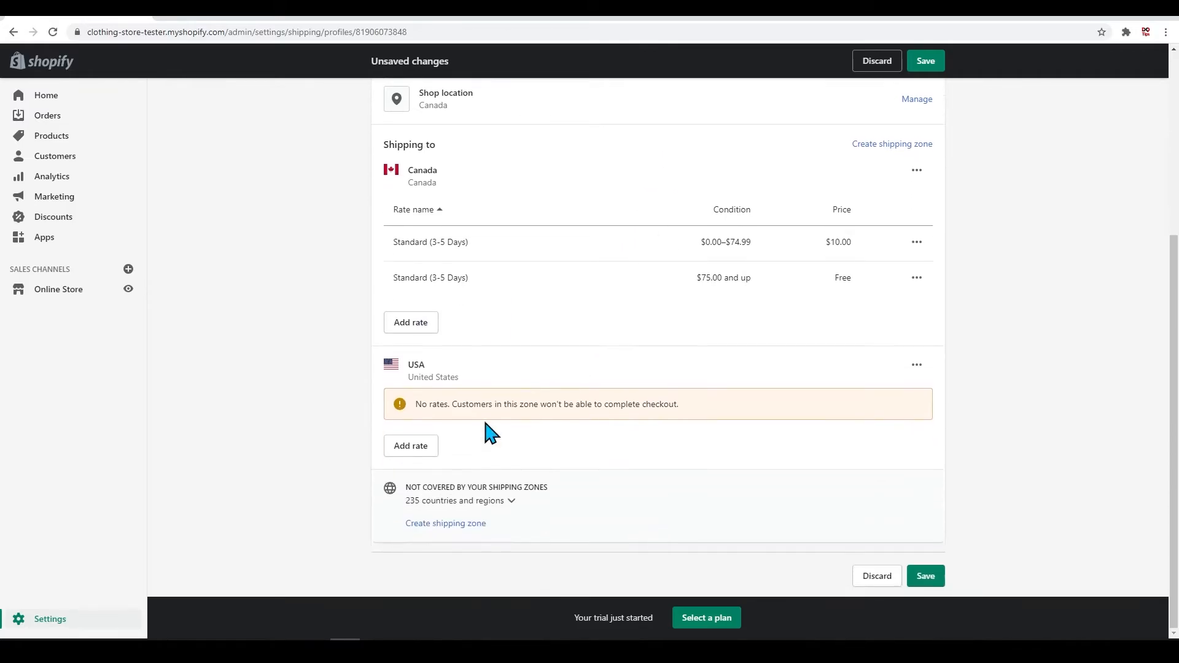
left_click(412, 449)
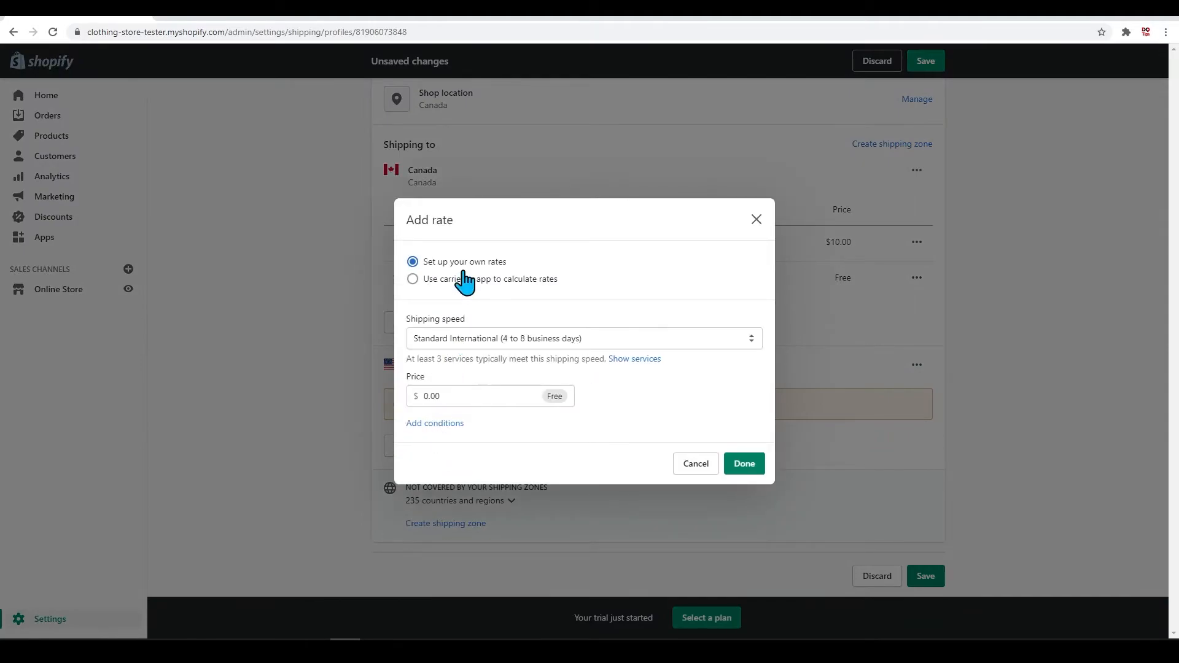
left_click(463, 279)
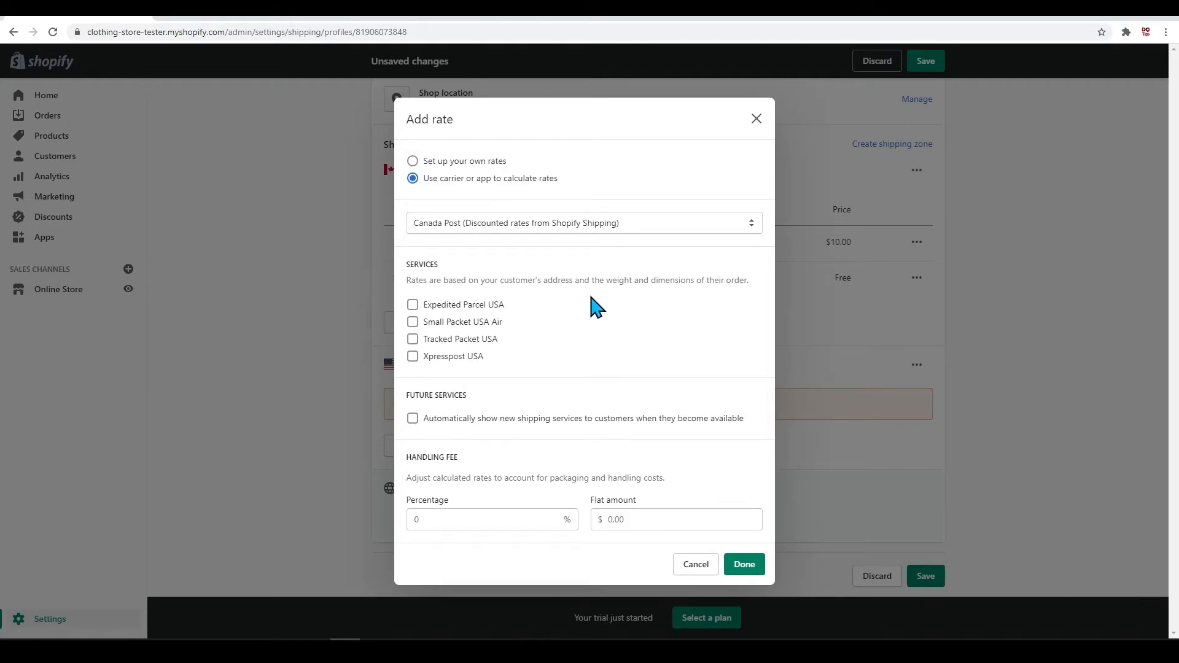
left_click(593, 224)
left_click(594, 225)
left_click(580, 231)
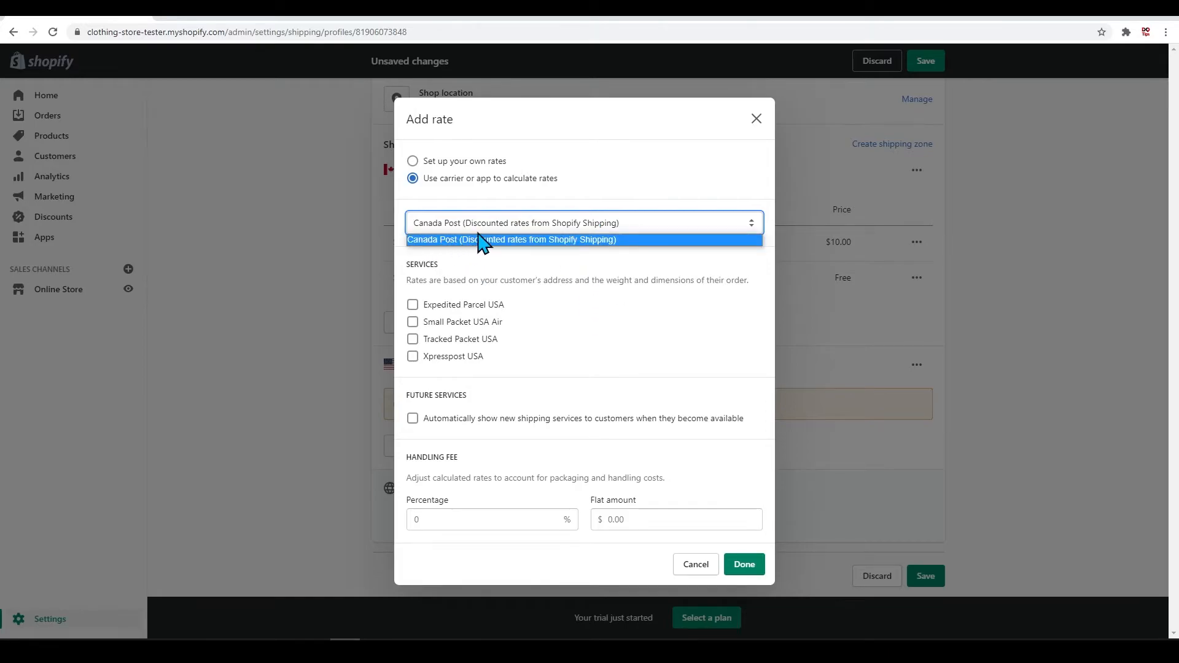
left_click(503, 237)
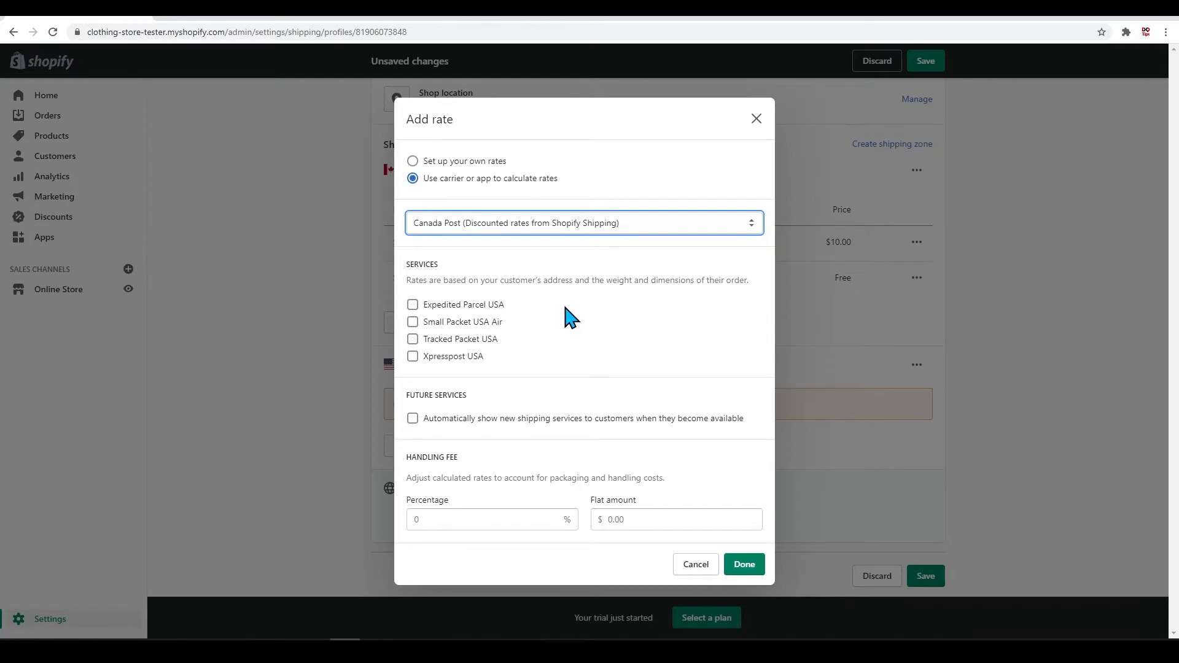
left_click(560, 222)
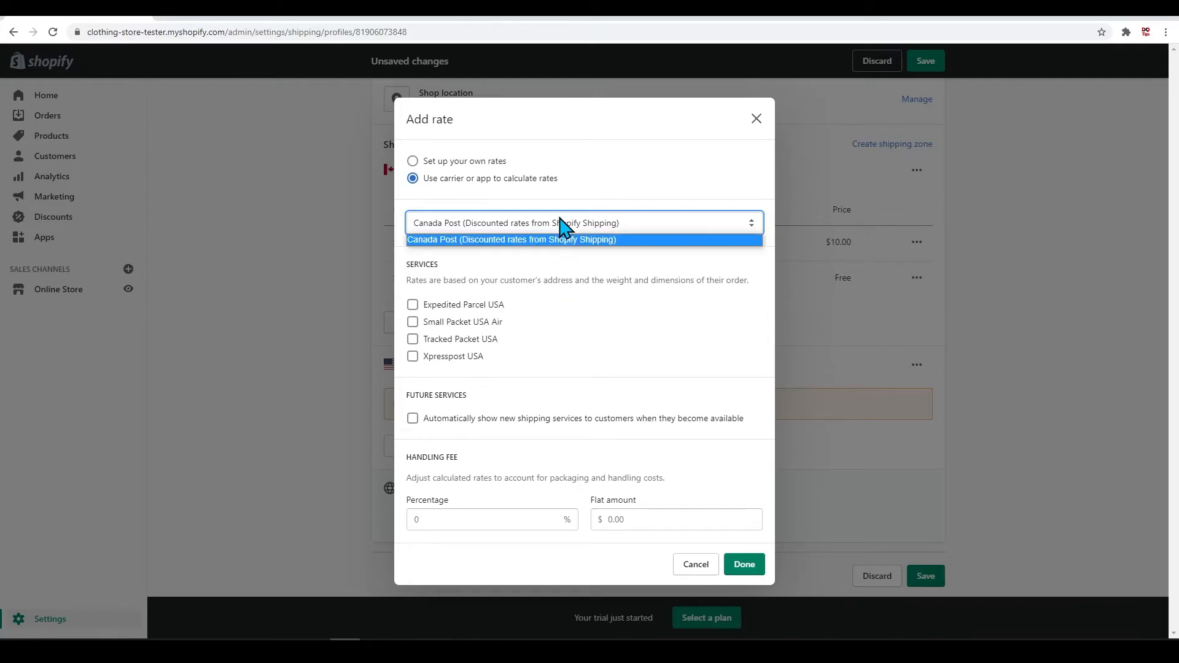
left_click(602, 221)
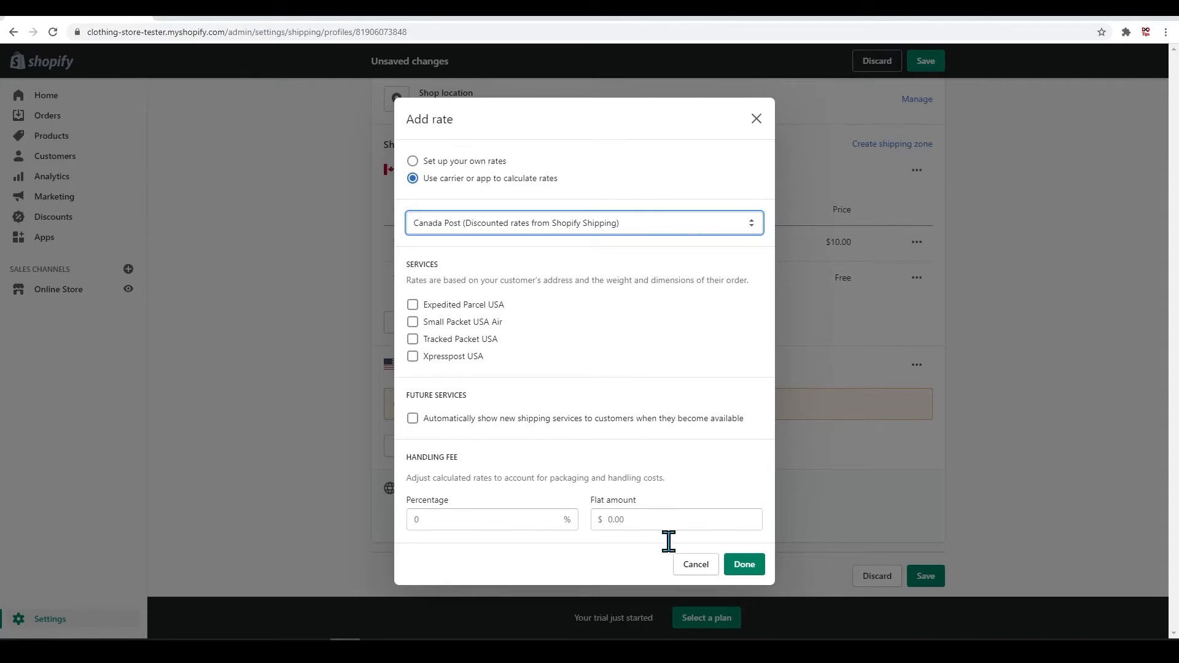
left_click(696, 566)
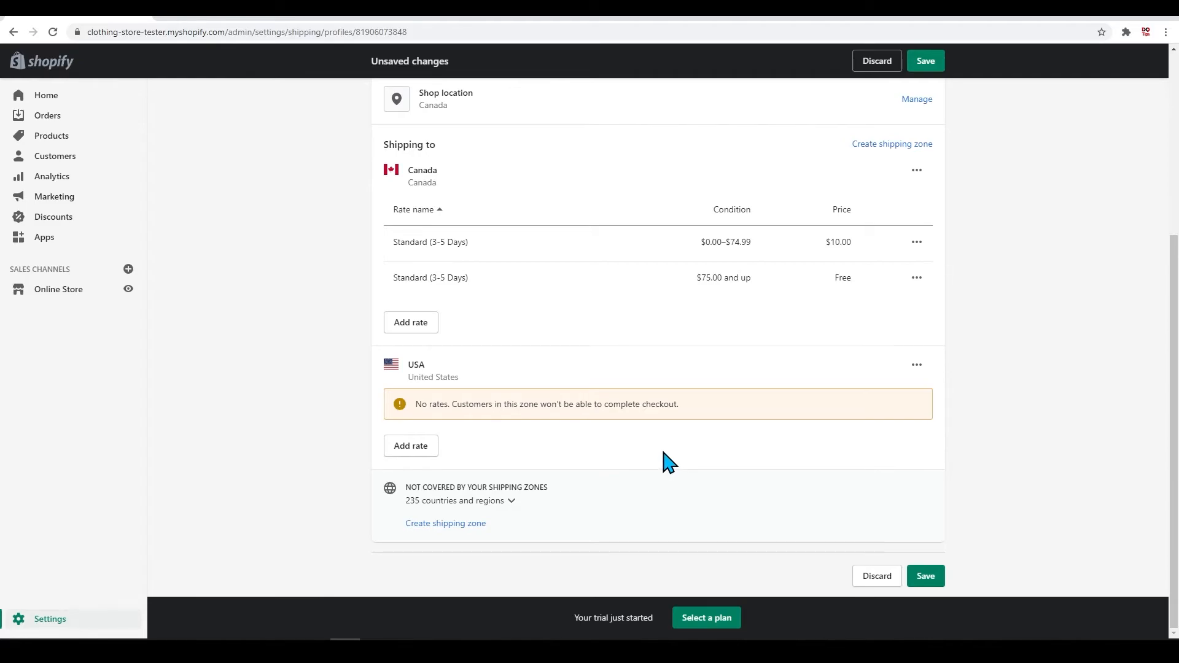
Step: Start a carrier-calculated Canada Post rate for the USA zone with Expedited Parcel USA and Small Packet USA Air
left_click(422, 453)
left_click(467, 278)
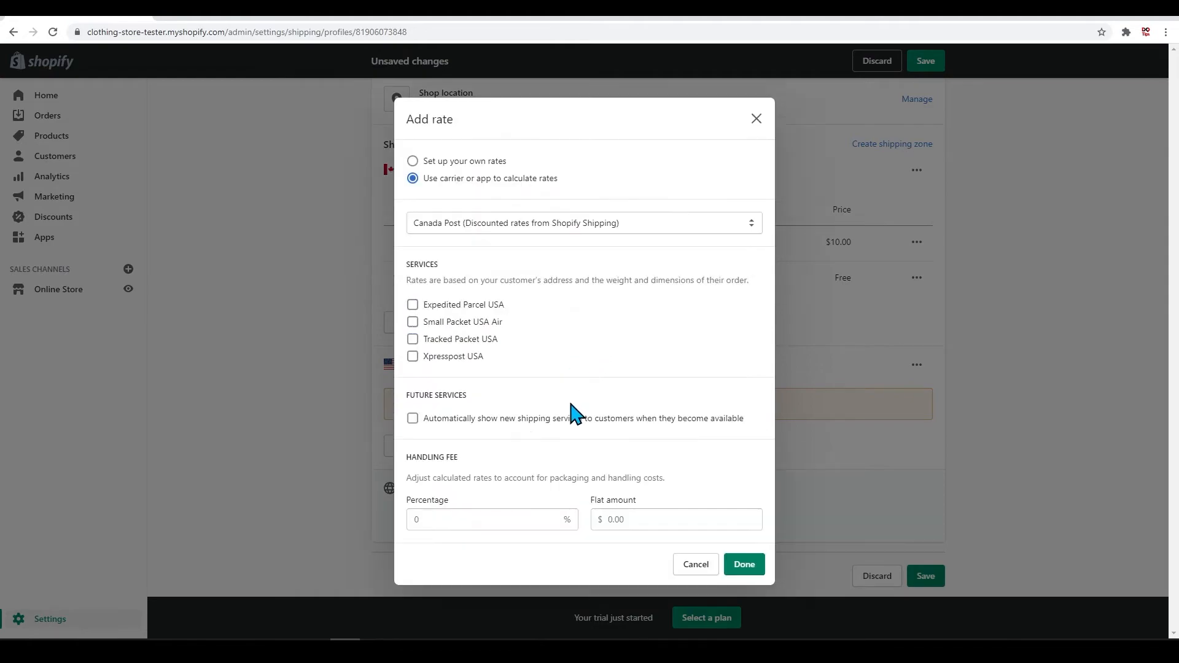
left_click(441, 305)
left_click(438, 322)
Step: Complete the USA rate with a 15% plus $5.00 handling fee, automatic display of new services and the Tracked Packet USA service
left_click(490, 521)
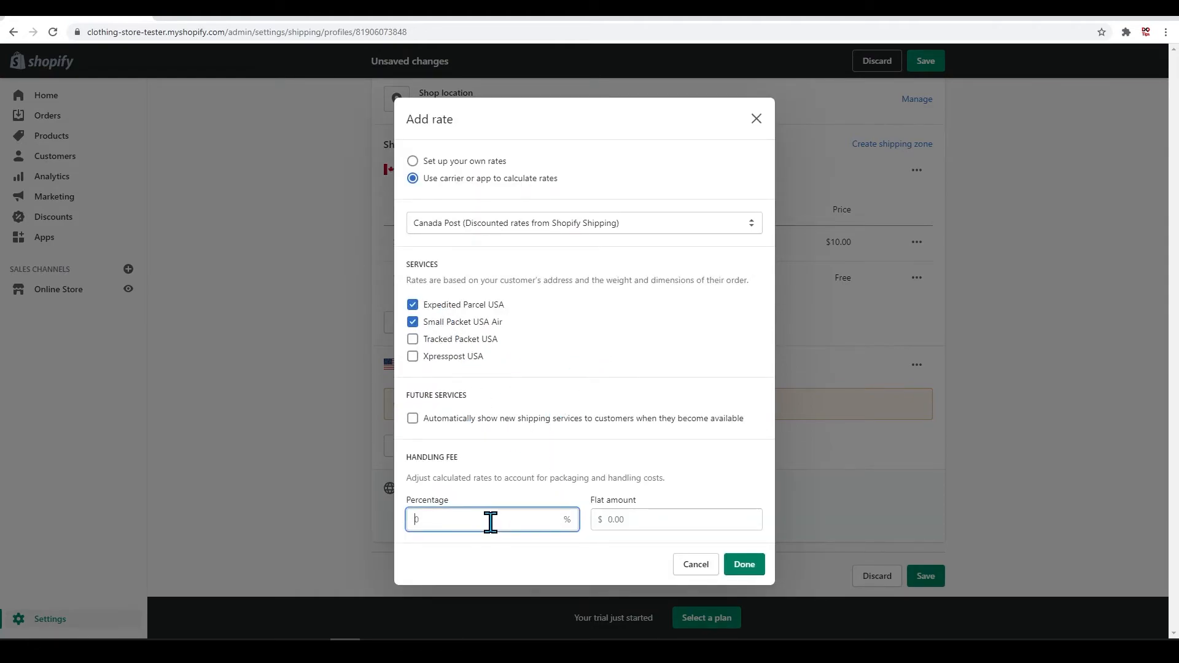
left_click(608, 423)
left_click(632, 521)
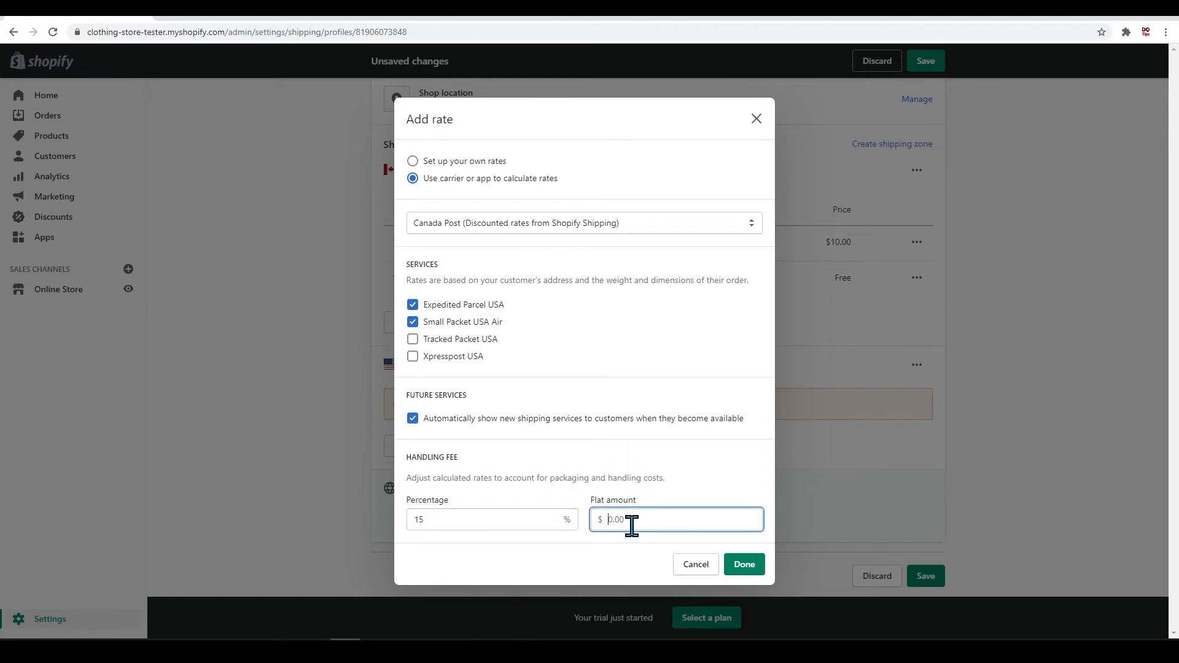
left_click(713, 491)
left_click(452, 341)
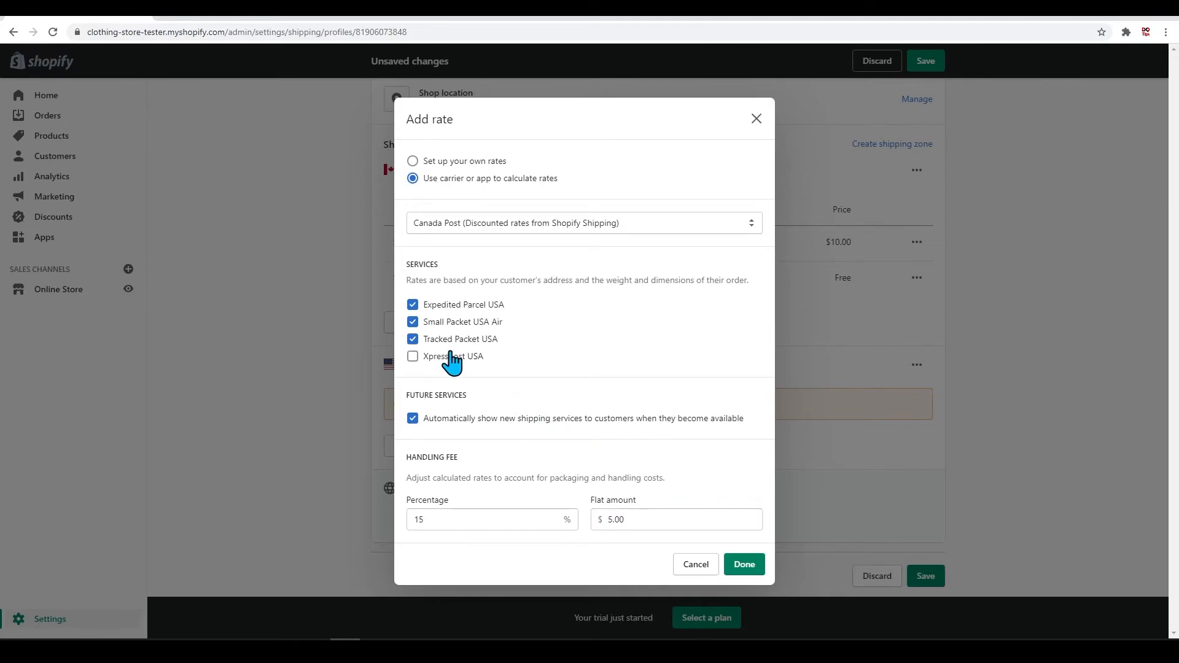
left_click(744, 564)
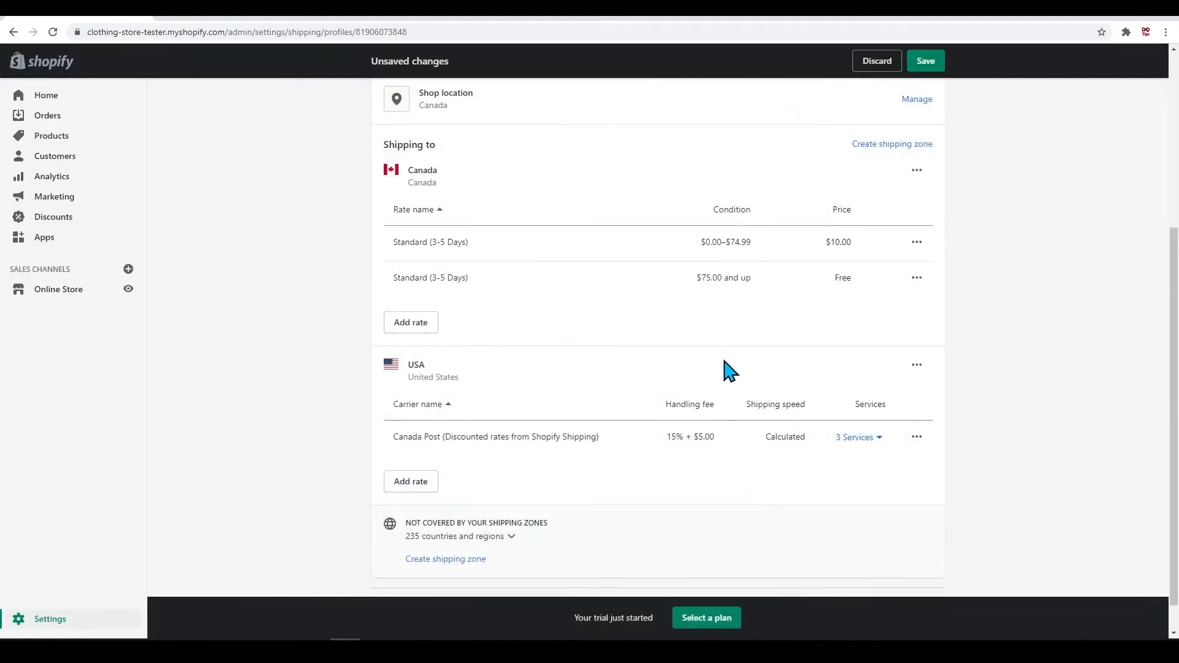
Step: Save the General profile's new zones and rates and return to the Shipping and delivery settings
scroll(717, 345, "down", 1)
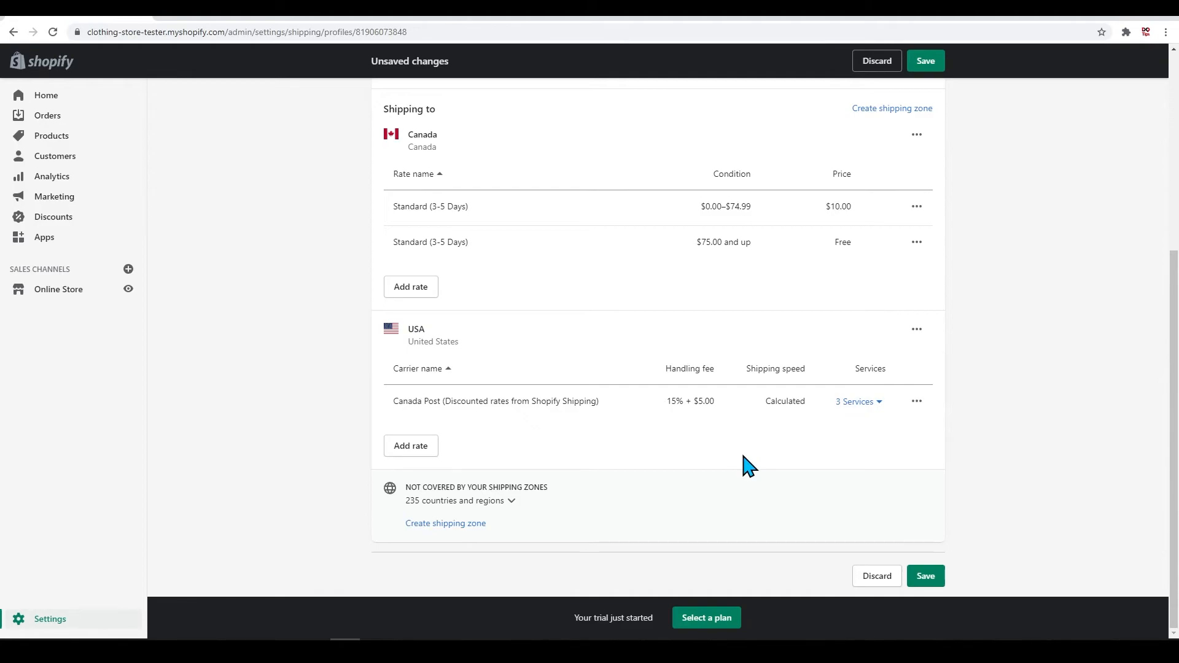
left_click(926, 576)
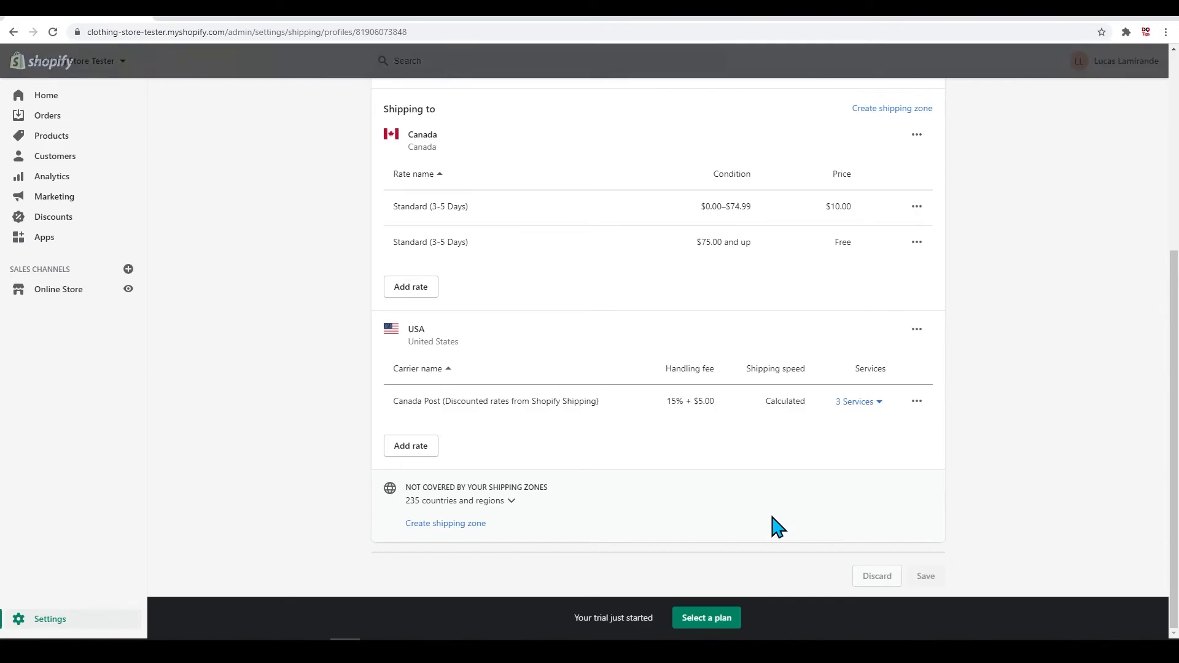
scroll(778, 527, "up", 5)
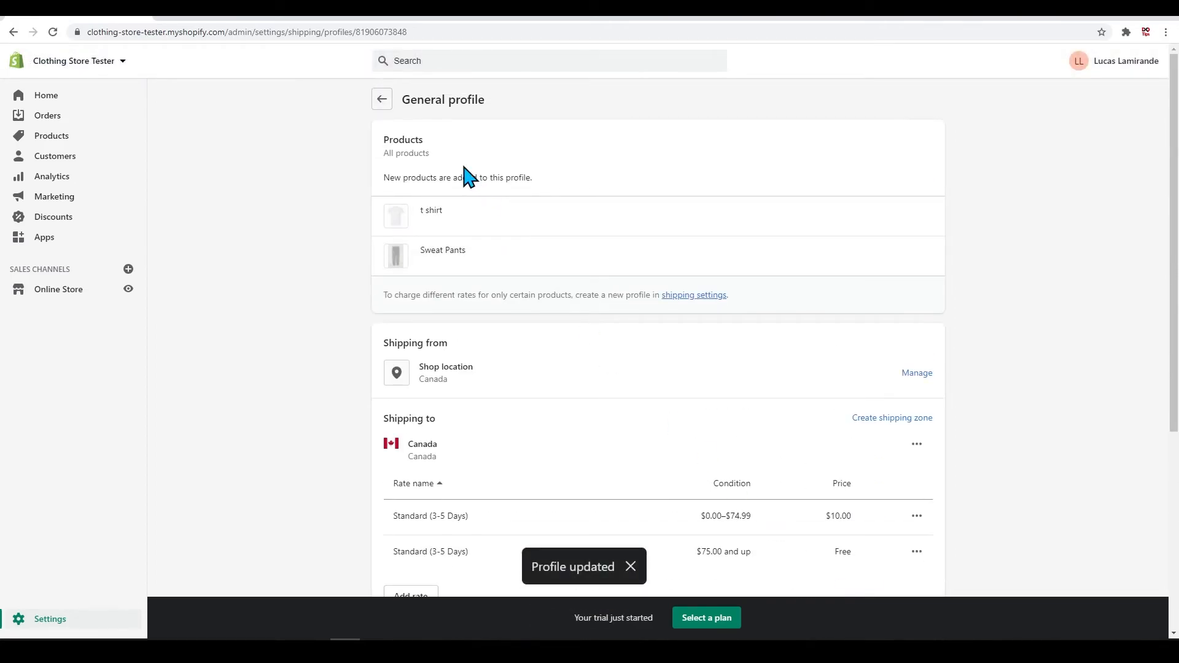
left_click(381, 101)
scroll(718, 270, "down", 2)
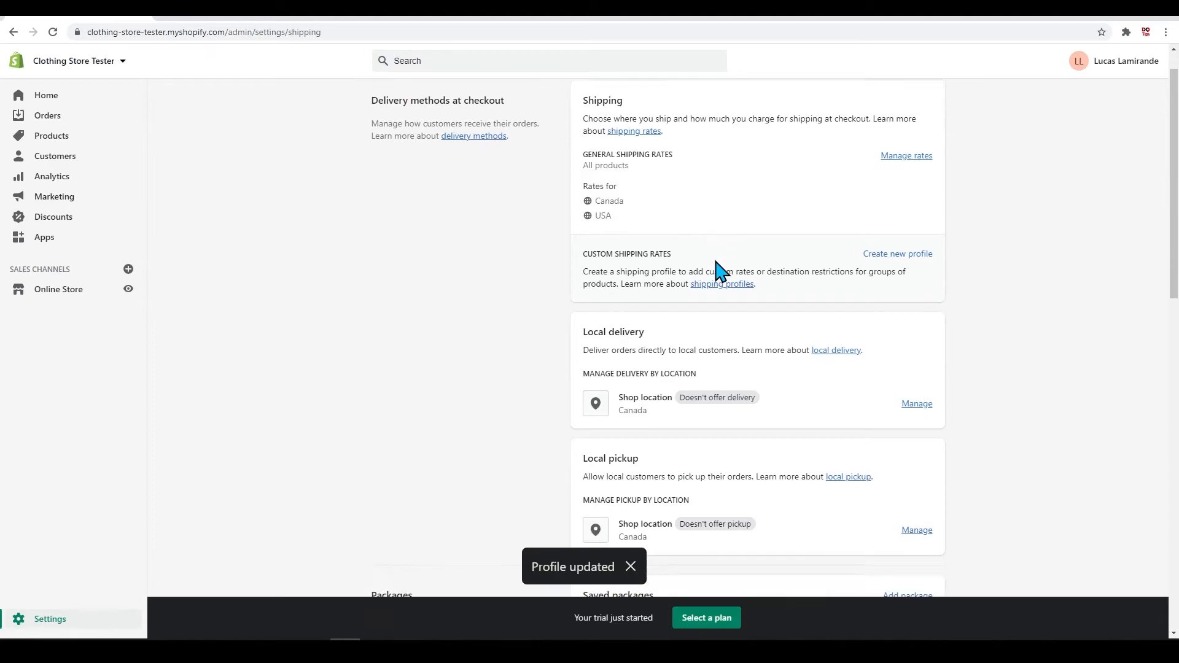
scroll(717, 270, "up", 3)
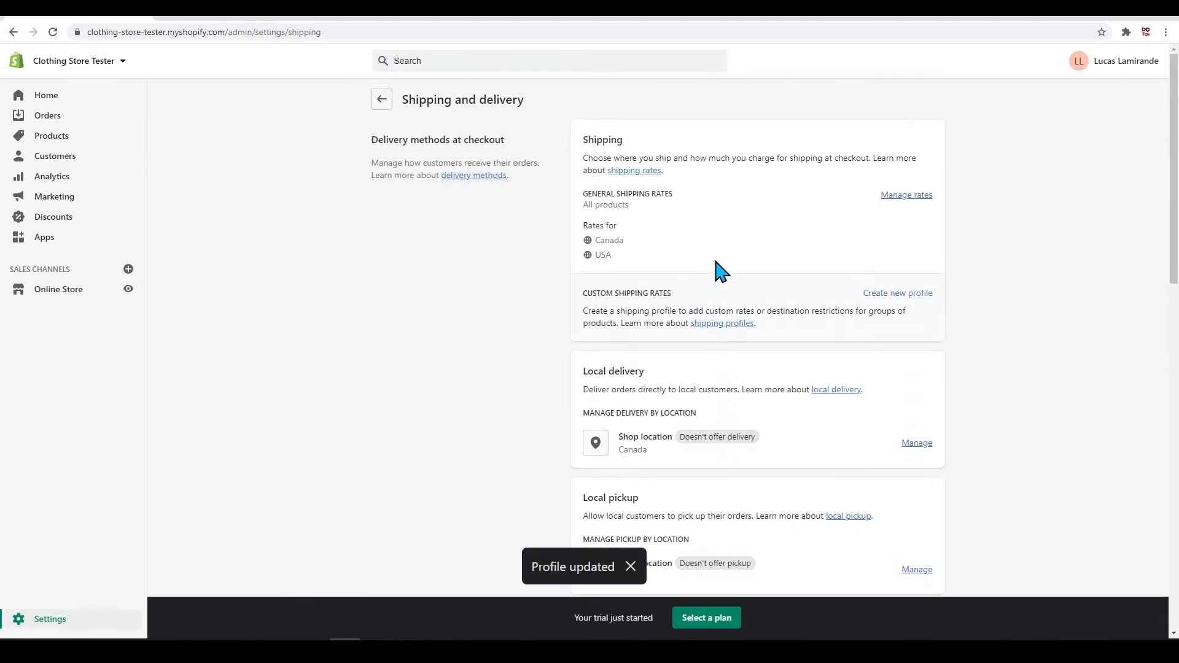
Step: Start a new custom shipping profile and add the Sweat Pants product to it
left_click(896, 294)
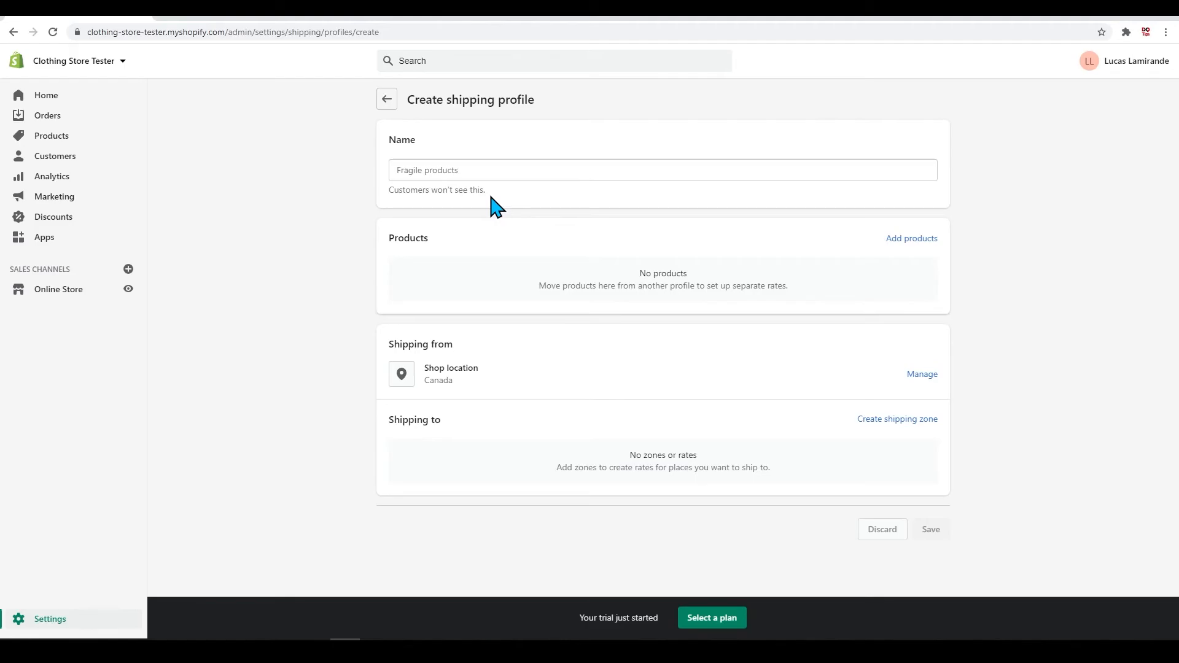
left_click(909, 238)
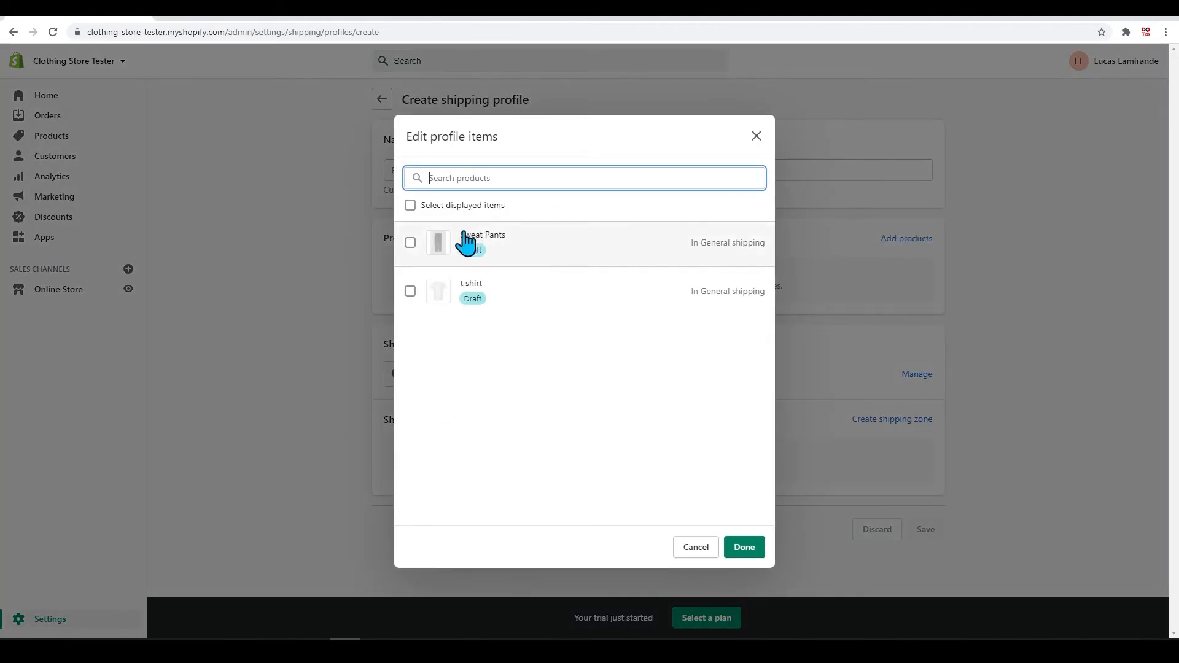
left_click(410, 243)
left_click(744, 551)
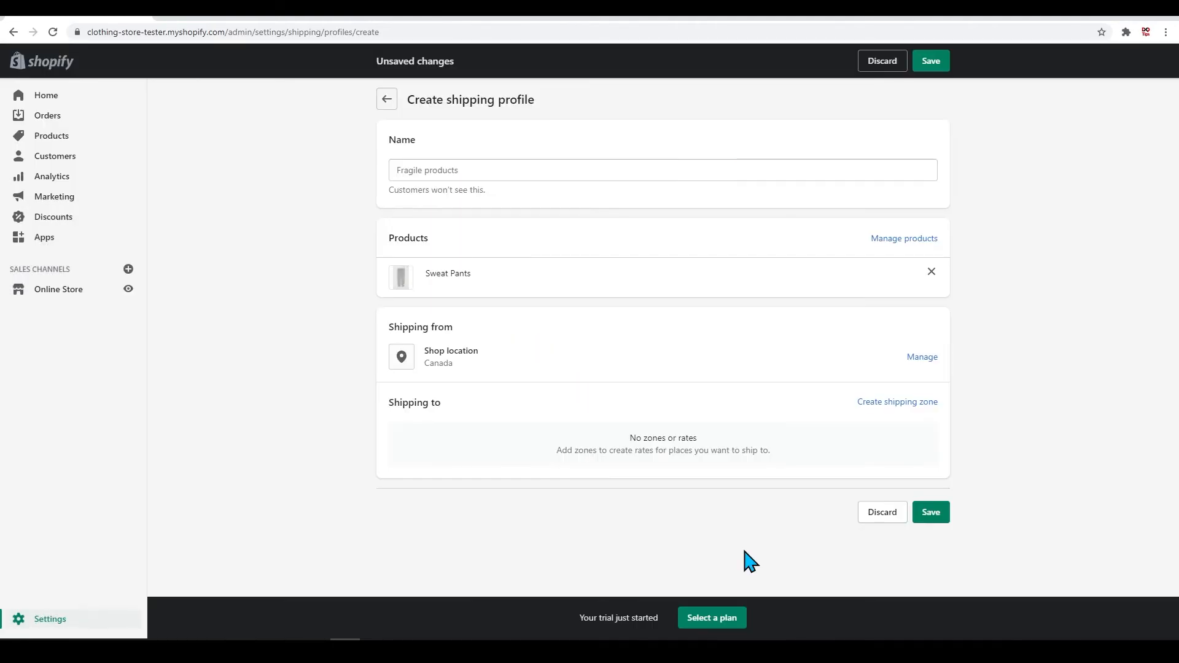
left_click(887, 406)
left_click(448, 255)
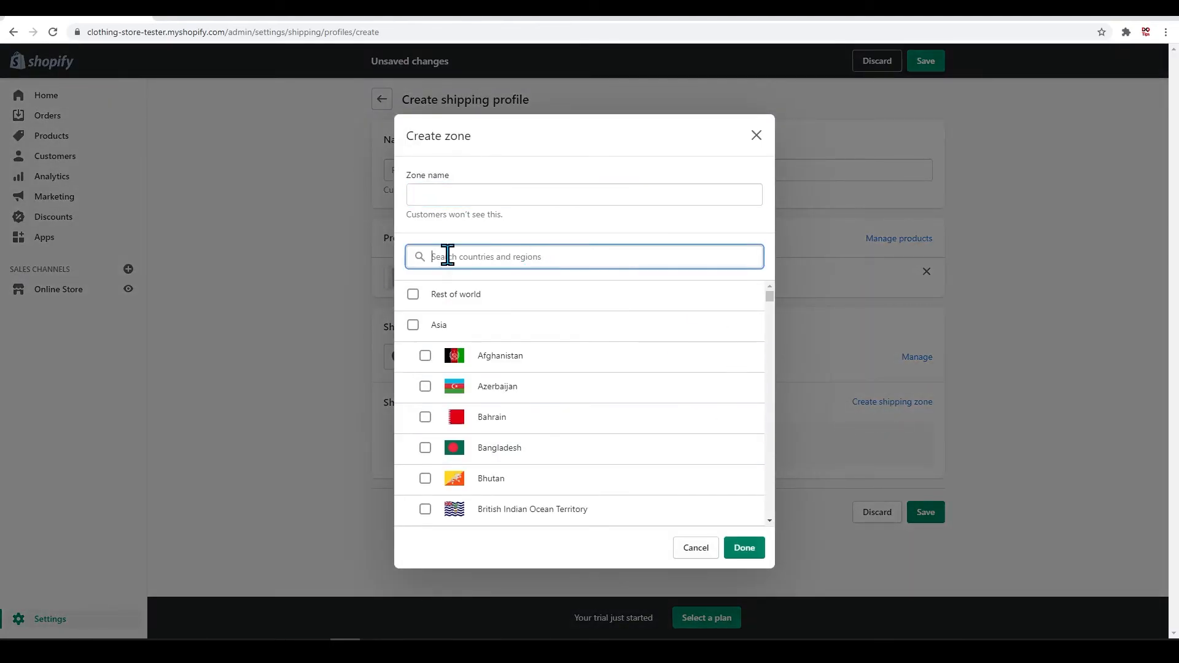
left_click(757, 136)
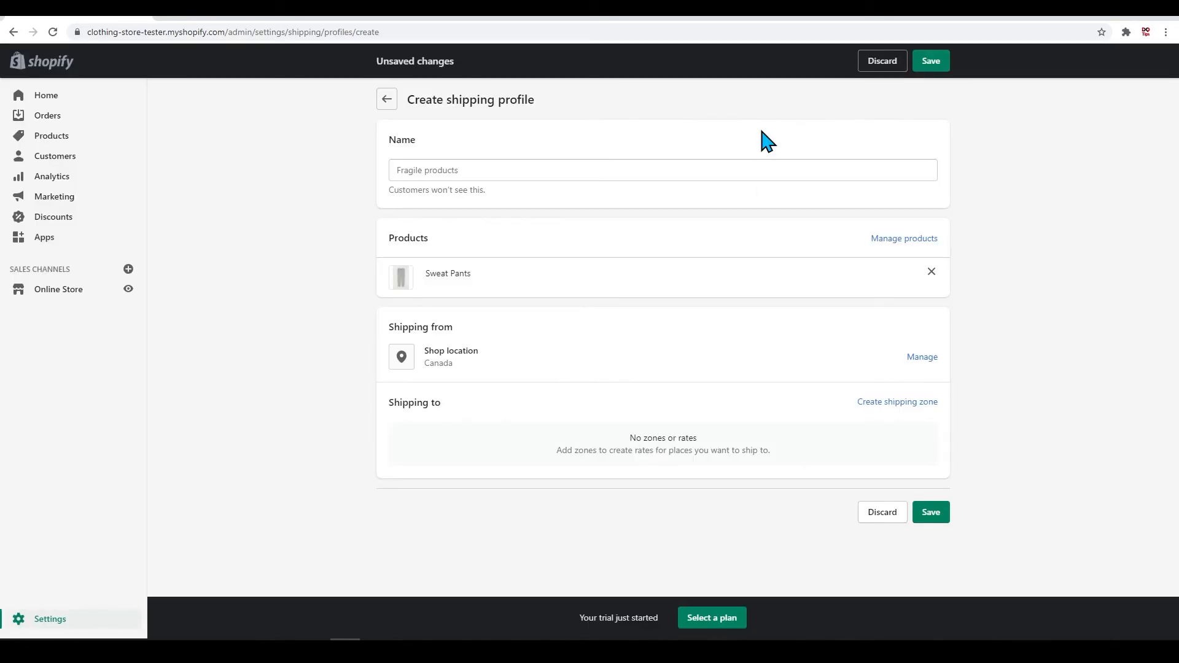
left_click(914, 240)
left_click(759, 133)
Step: Take Shop location out of the profile's shipping origins and add it back with new rates
left_click(922, 358)
left_click(744, 389)
left_click(914, 369)
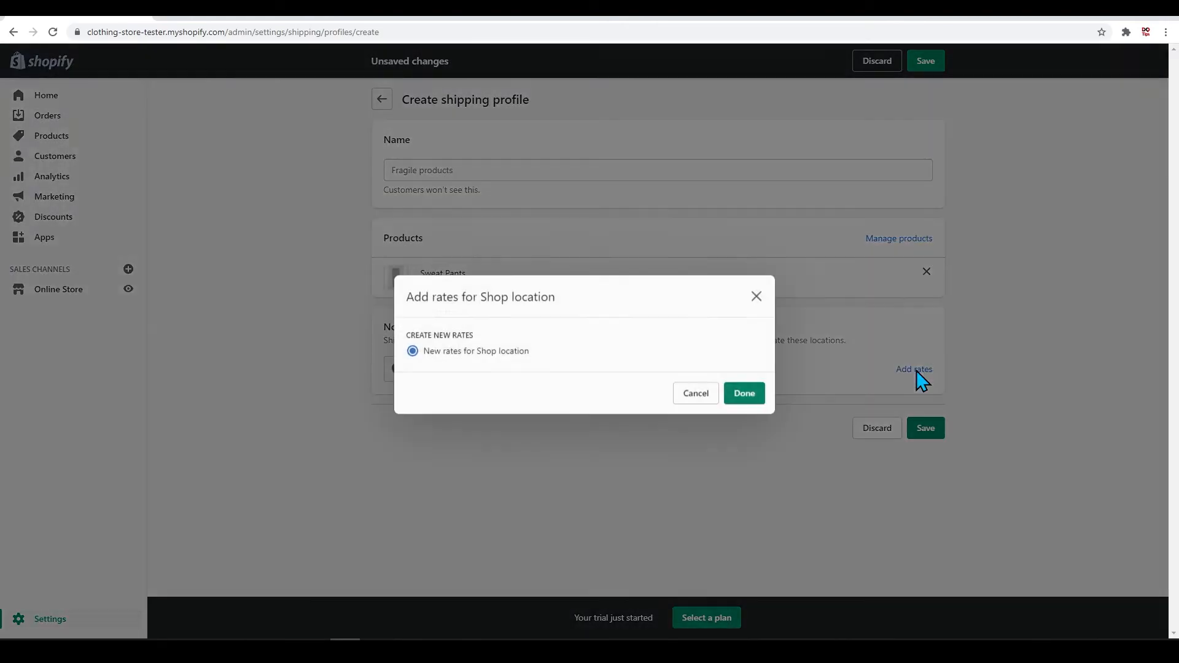
left_click(691, 405)
Step: Create a shipping zone named Warehouse 1 in the custom profile that covers all of the United States
left_click(902, 402)
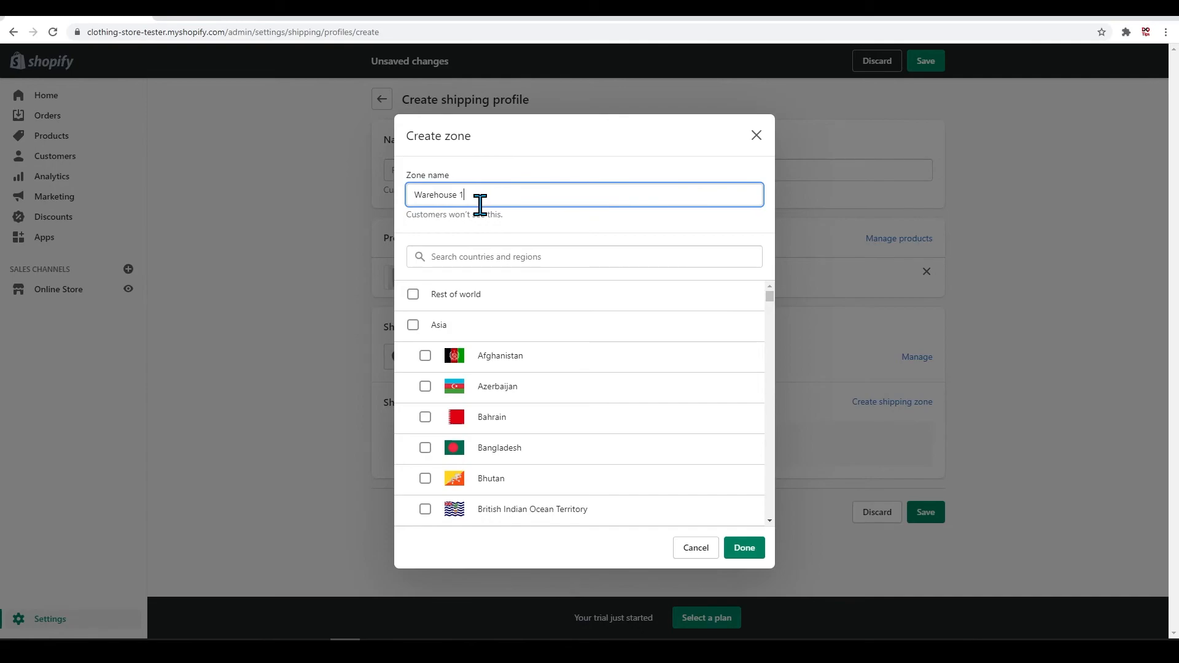
left_click(485, 258)
type("United States")
left_click(413, 295)
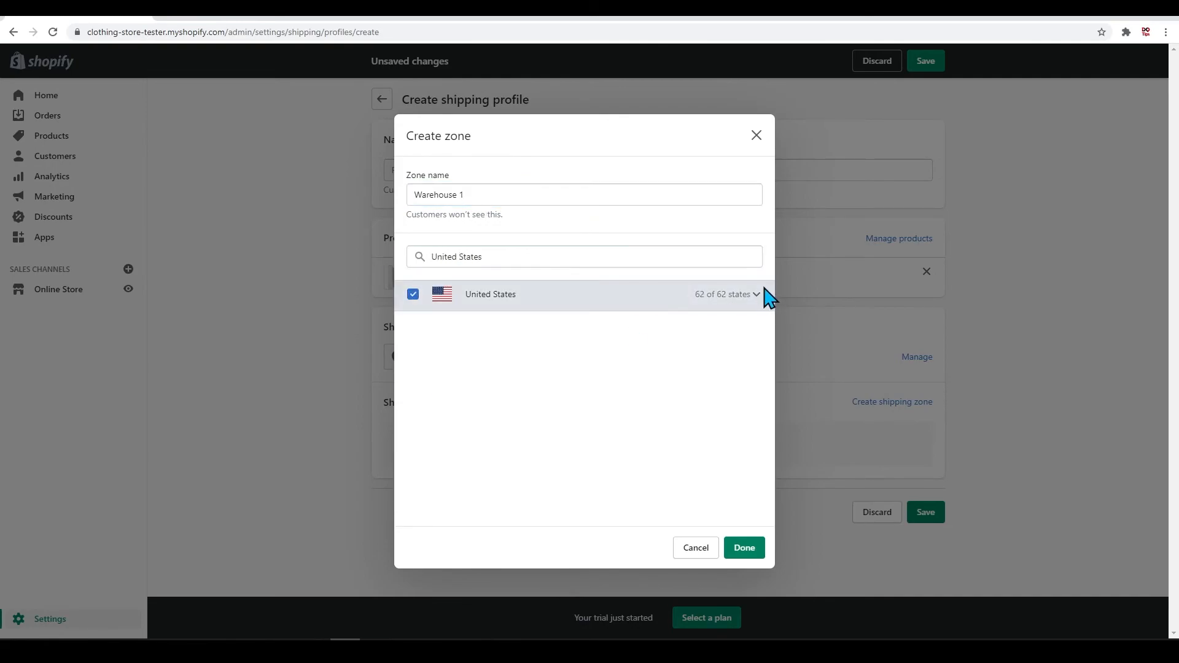
left_click(767, 289)
left_click(744, 548)
scroll(633, 419, "down", 1)
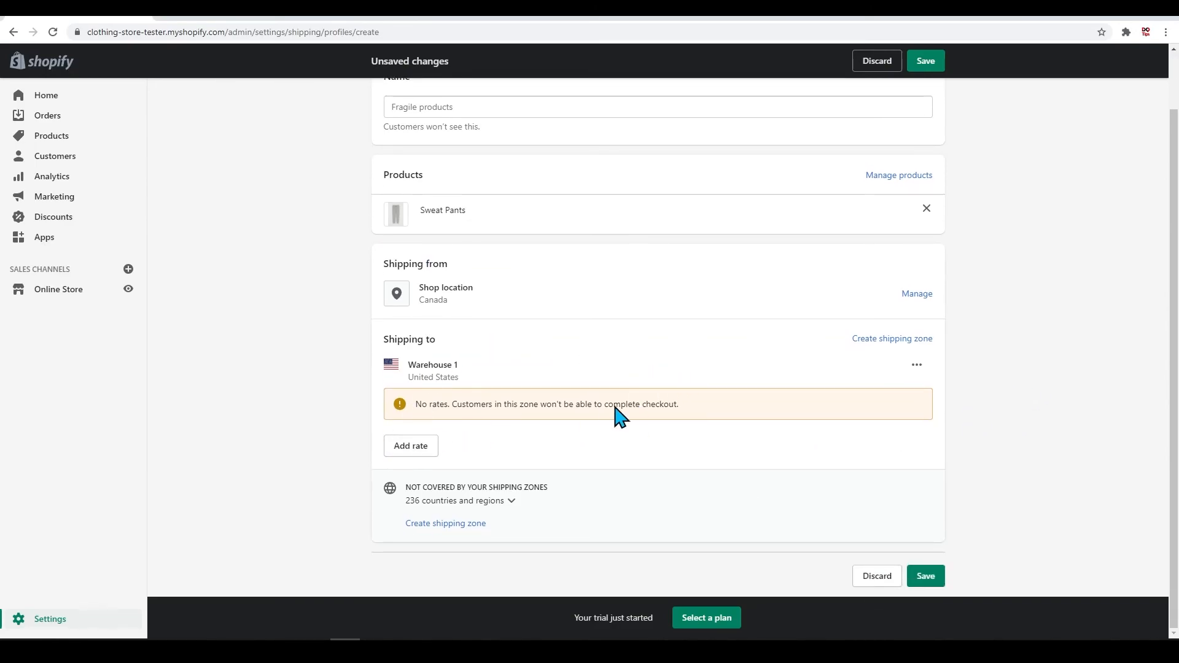
left_click(404, 448)
left_click(548, 340)
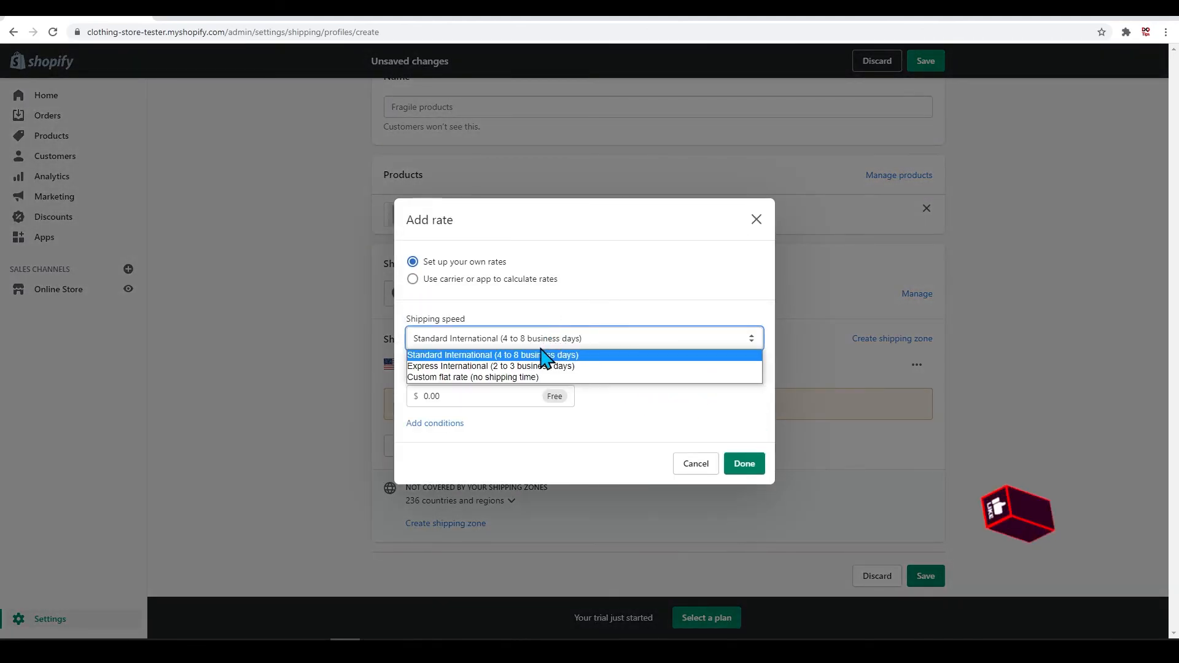
left_click(751, 241)
left_click(755, 222)
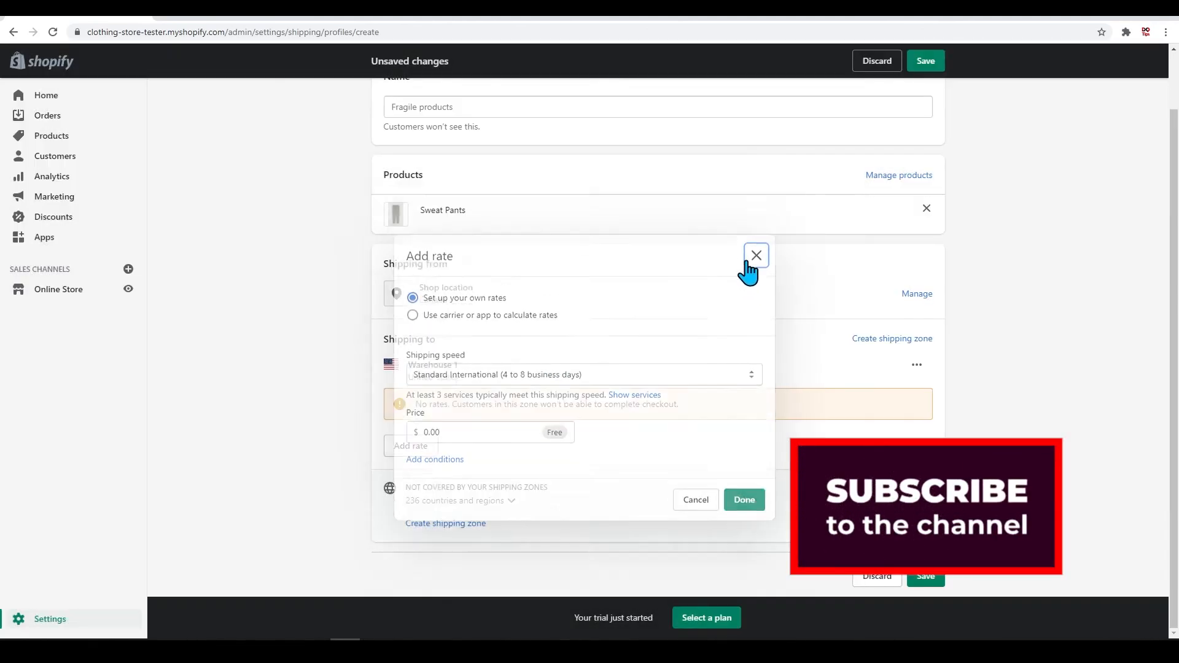